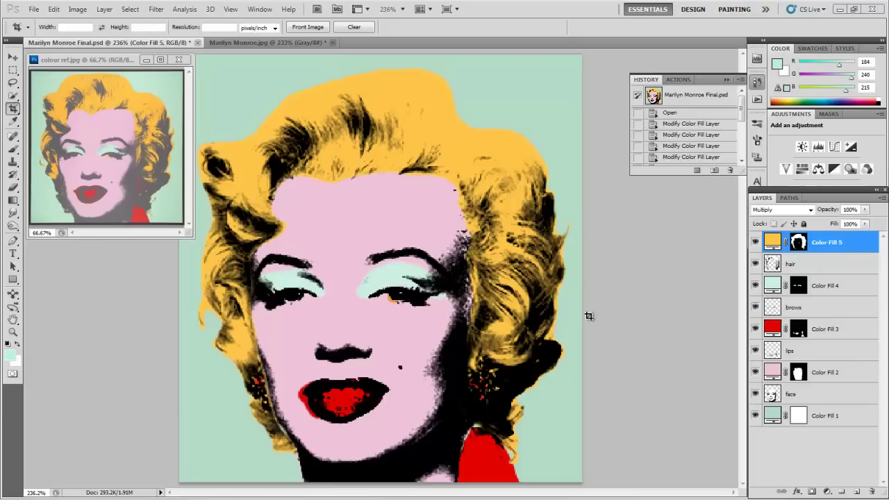
# - Crop the Marilyn Monroe.jpg photo to a tight frame around her face and hair
pyautogui.click(233, 43)
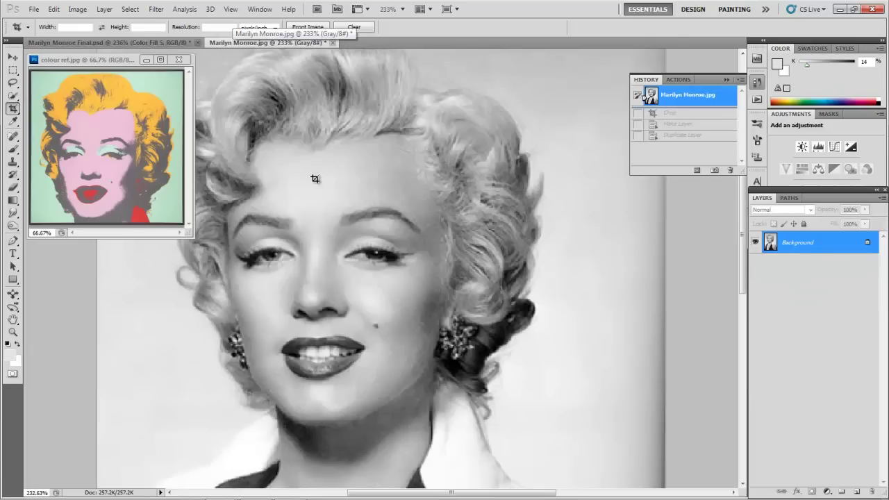
pyautogui.scroll(2, 314, 179)
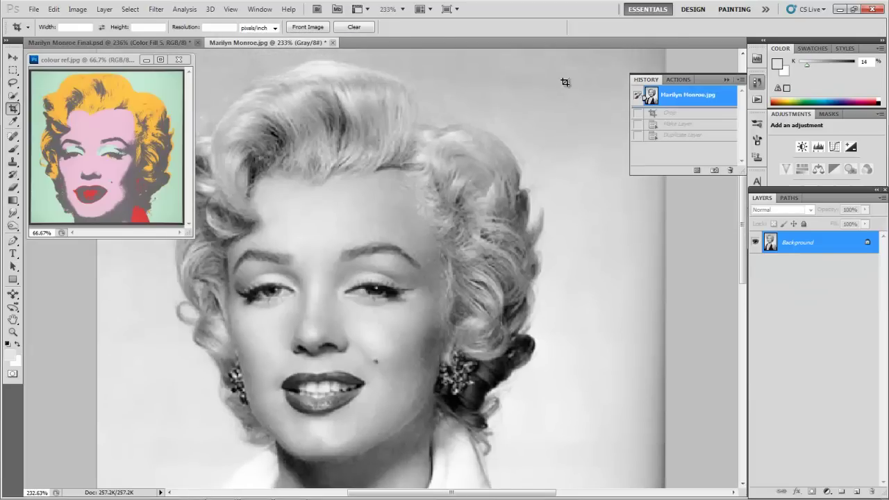
pyautogui.moveTo(568, 84); pyautogui.dragTo(143, 471)
pyautogui.moveTo(358, 81); pyautogui.dragTo(352, 50)
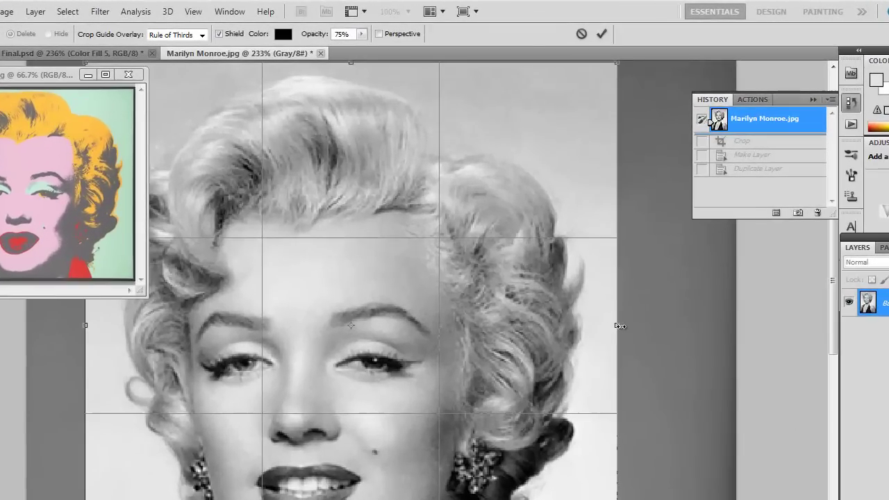
pyautogui.moveTo(598, 302); pyautogui.dragTo(589, 306)
pyautogui.moveTo(84, 325); pyautogui.dragTo(95, 325)
pyautogui.press('Return')
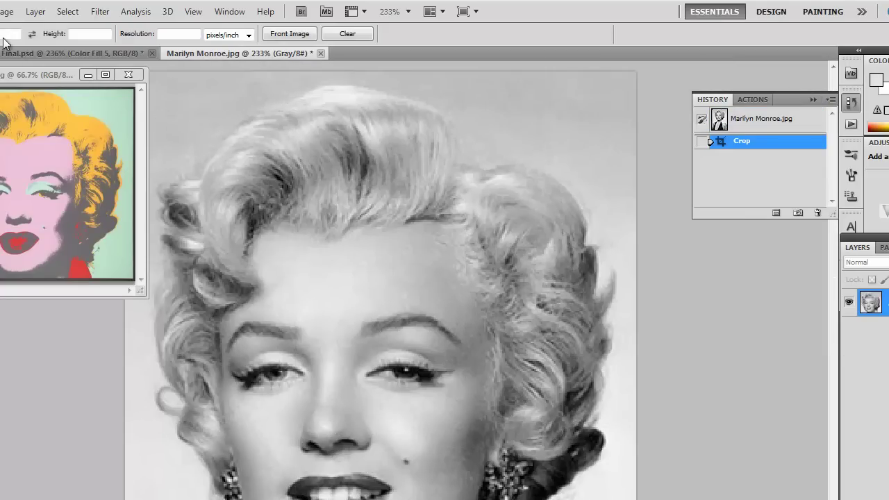
# - Check the colour mode, then convert the Background into a layer named 'face'
pyautogui.click(6, 12)
pyautogui.moveTo(4, 28)
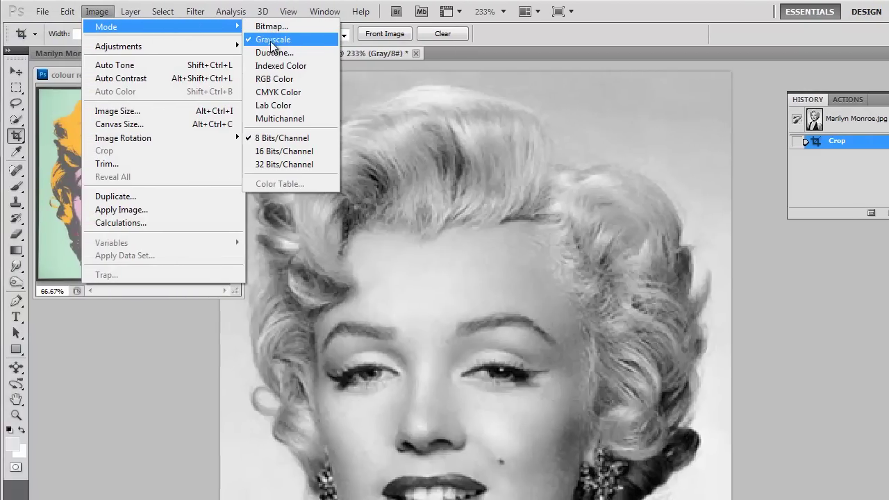
pyautogui.click(271, 42)
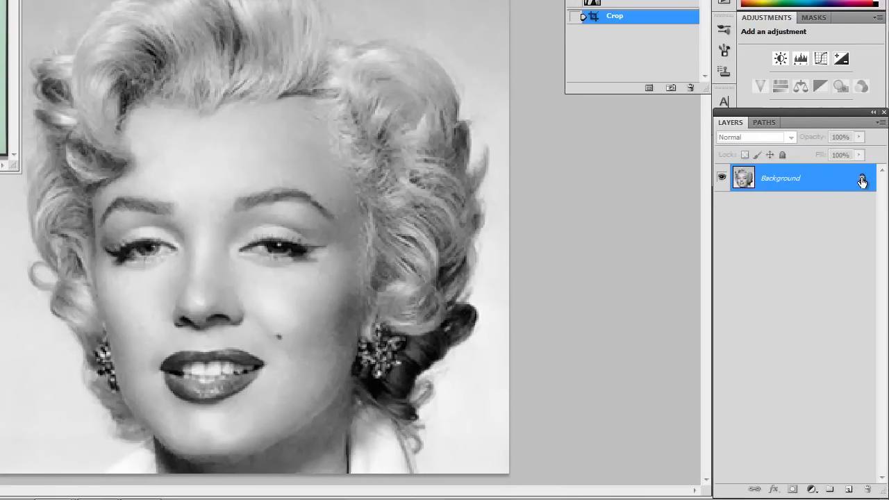
pyautogui.doubleClick(862, 182)
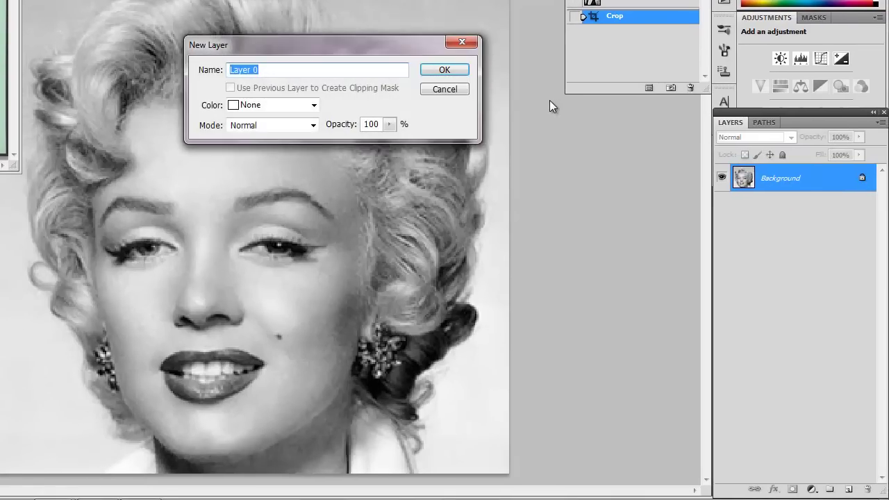
pyautogui.write('face')
pyautogui.press('Return')
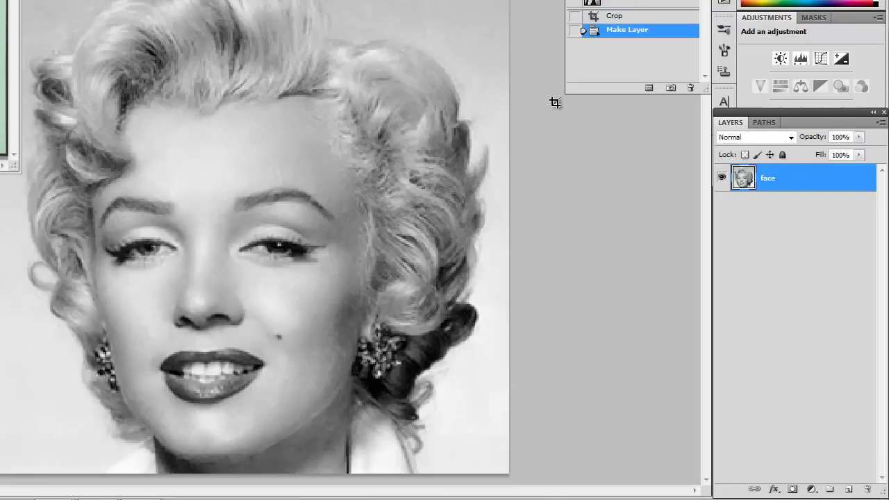
# - Duplicate the face layer as a new layer named 'hair' above it
pyautogui.rightClick(767, 179)
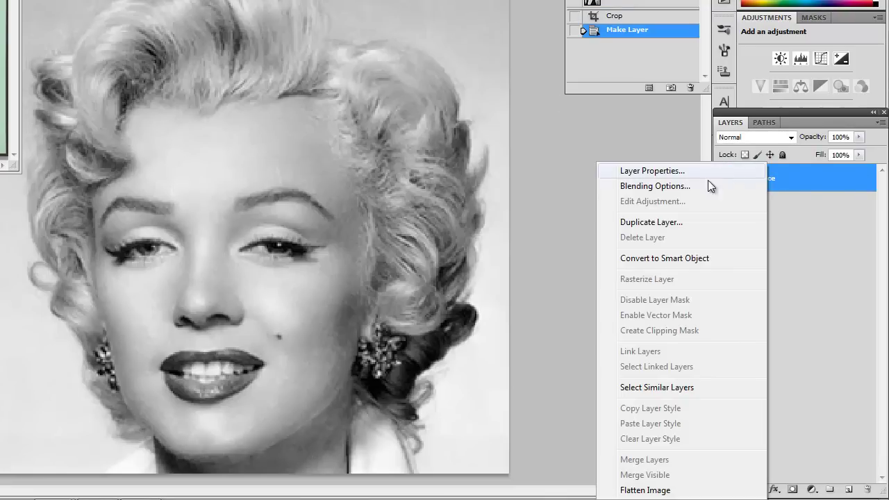
pyautogui.click(651, 222)
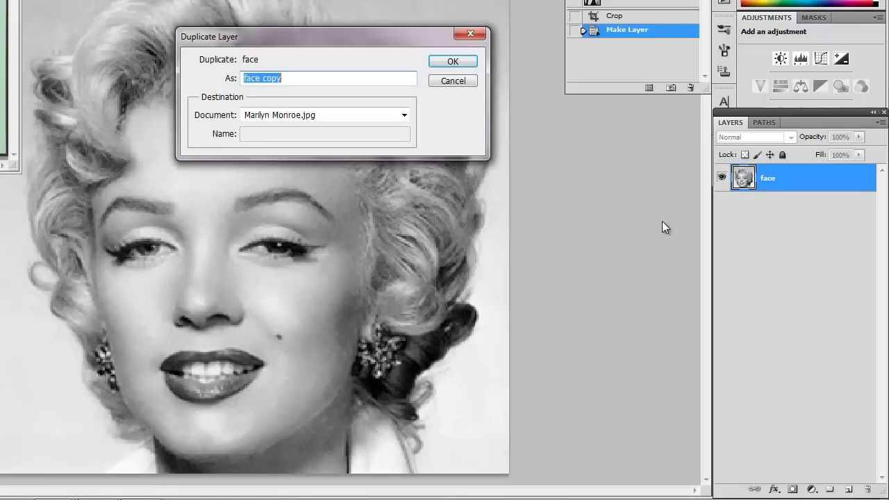
pyautogui.write('hair')
pyautogui.press('Return')
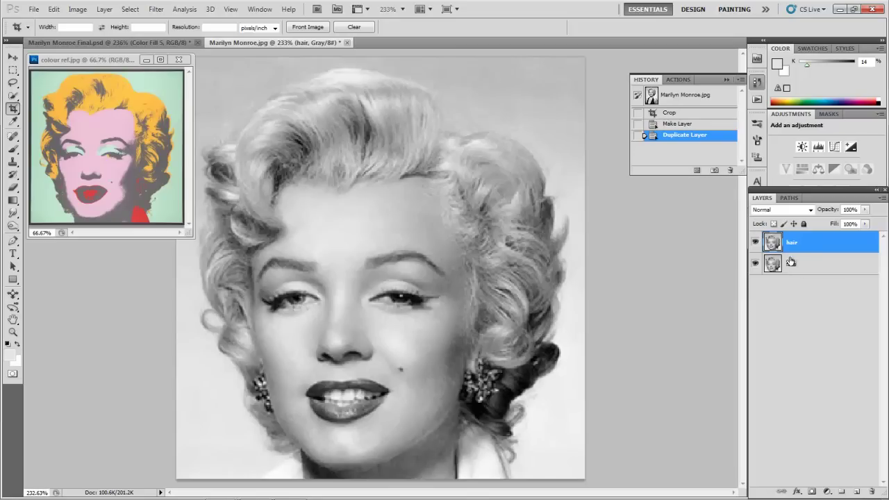
# - Apply Levels to the hair layer with input levels 92, 1.00 and 144
pyautogui.click(78, 9)
pyautogui.moveTo(90, 37)
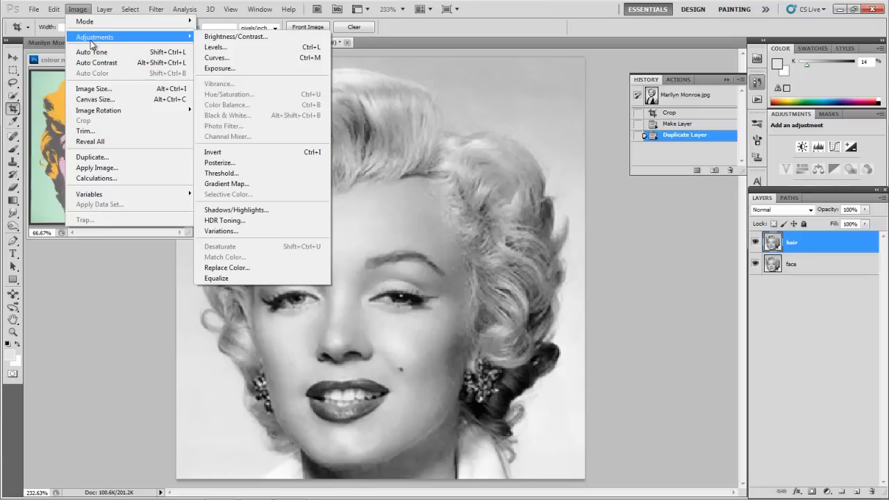
pyautogui.click(212, 46)
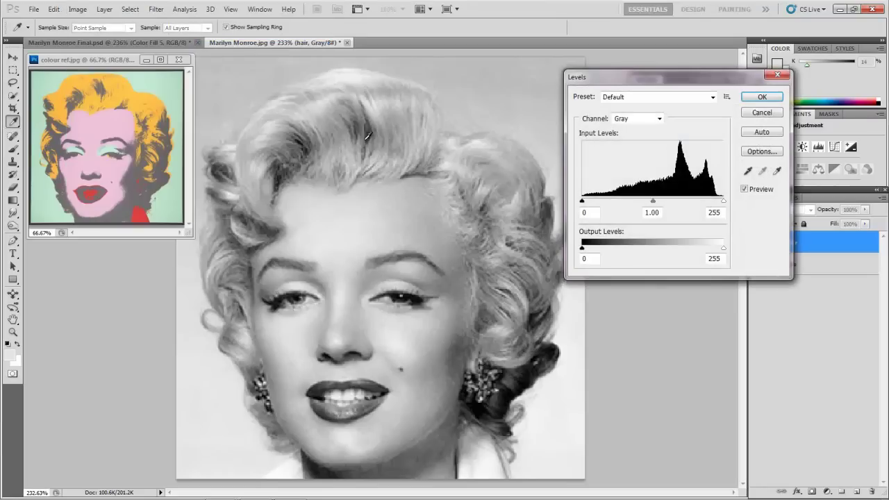
pyautogui.moveTo(582, 202); pyautogui.dragTo(624, 202)
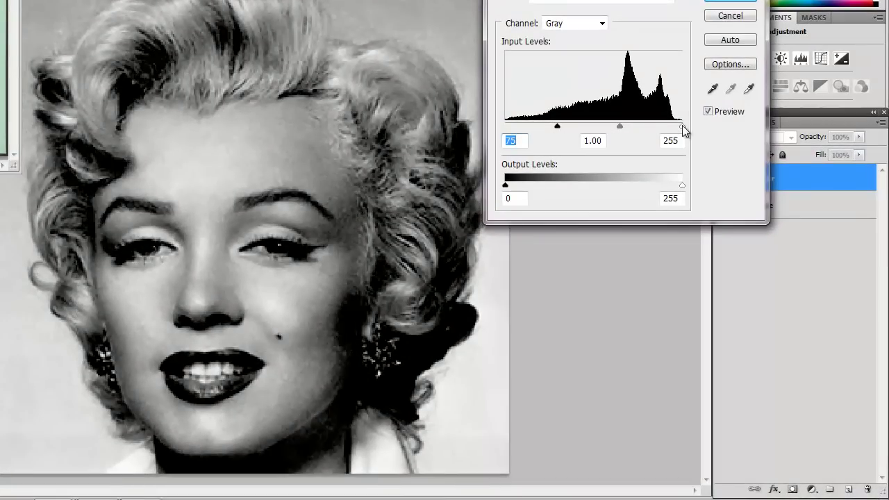
pyautogui.moveTo(682, 125); pyautogui.dragTo(619, 126)
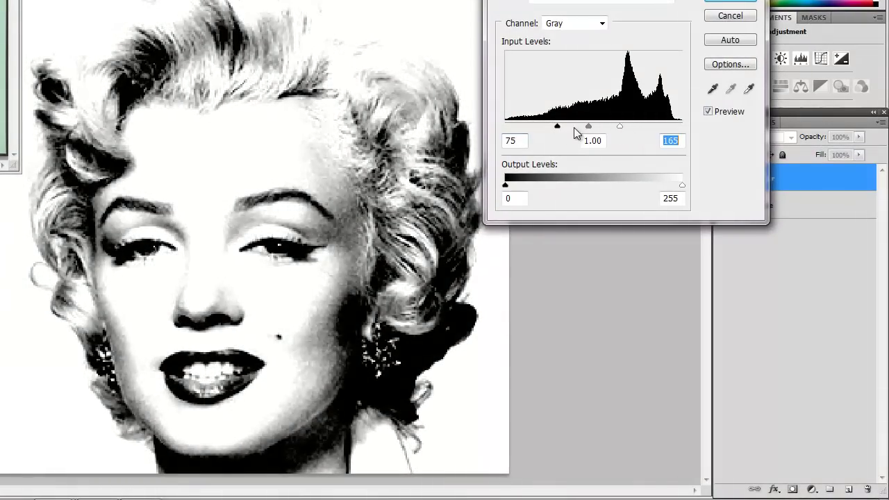
pyautogui.moveTo(556, 127); pyautogui.dragTo(613, 126)
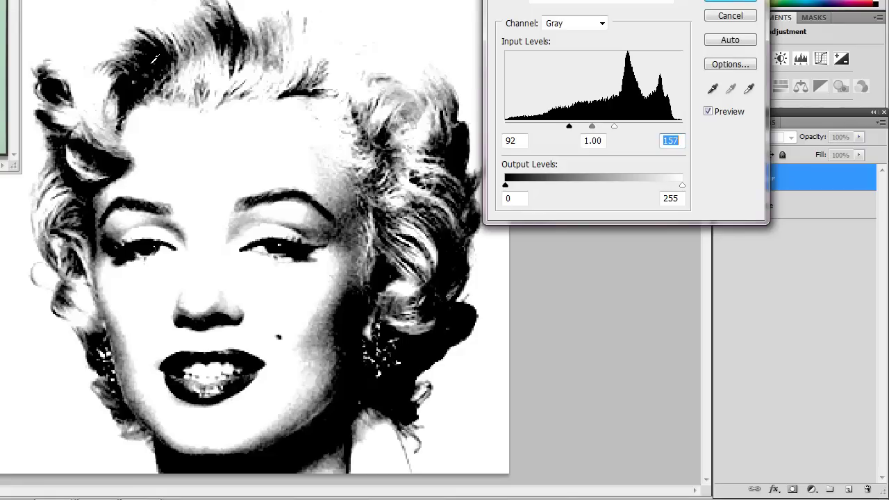
pyautogui.moveTo(616, 125); pyautogui.dragTo(604, 124)
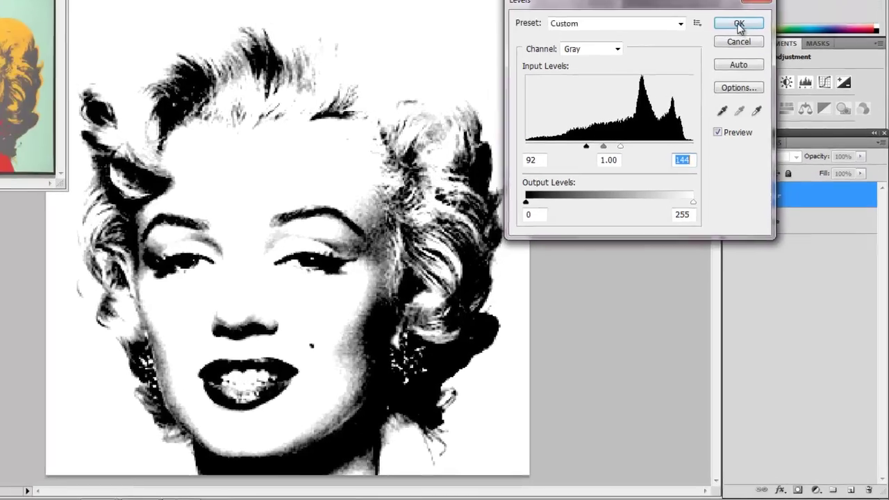
pyautogui.click(729, 2)
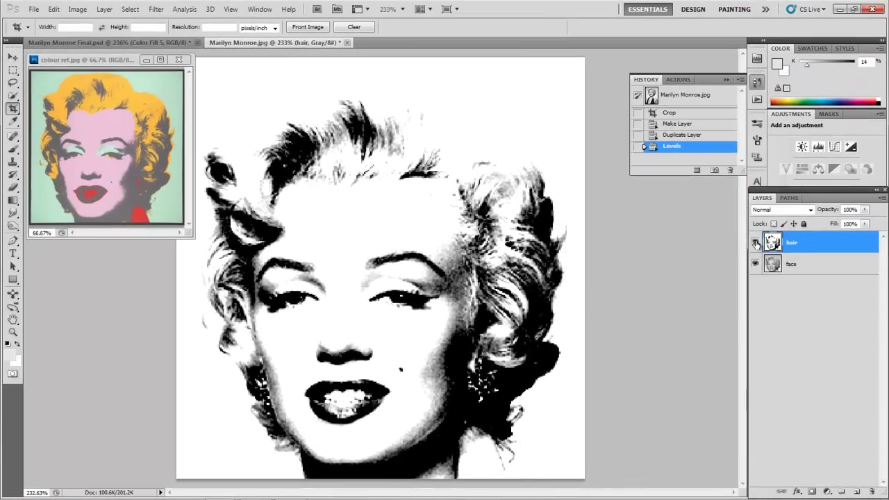
# - Hide hair and apply Levels 100 / 0.30 / 150 to the face layer
pyautogui.click(754, 240)
pyautogui.click(800, 269)
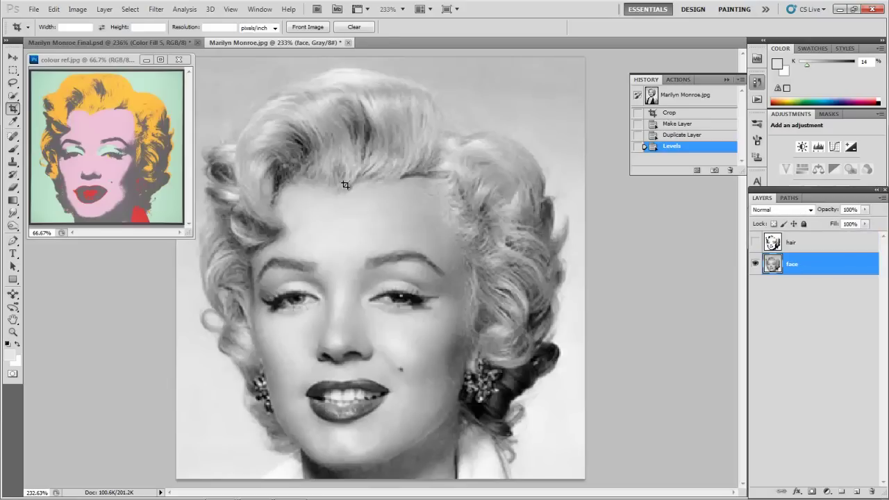
pyautogui.click(80, 10)
pyautogui.moveTo(88, 37)
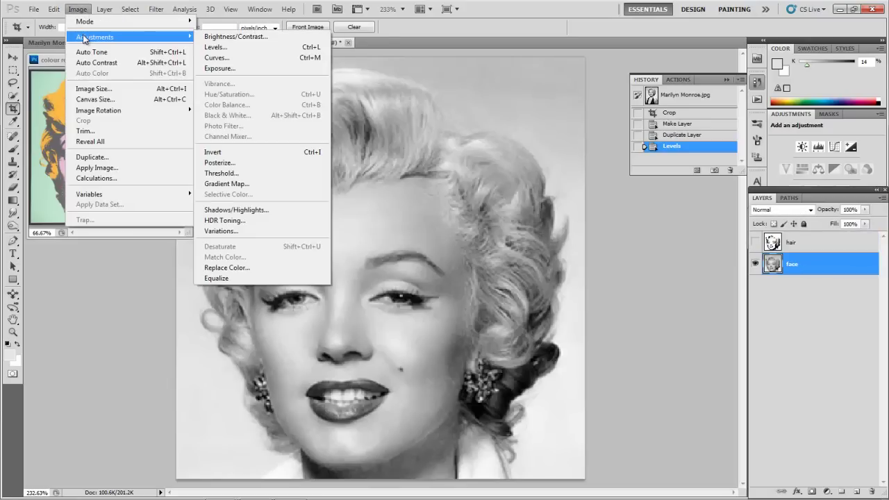
pyautogui.click(212, 47)
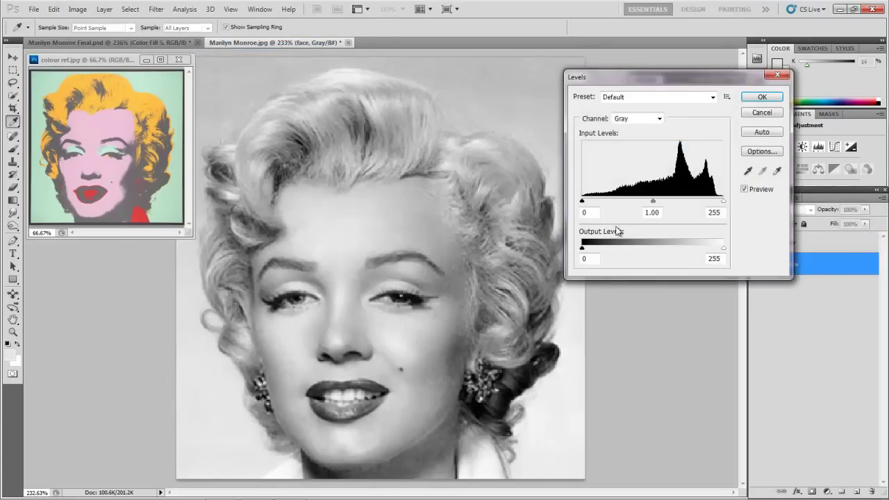
pyautogui.moveTo(583, 203); pyautogui.dragTo(649, 201)
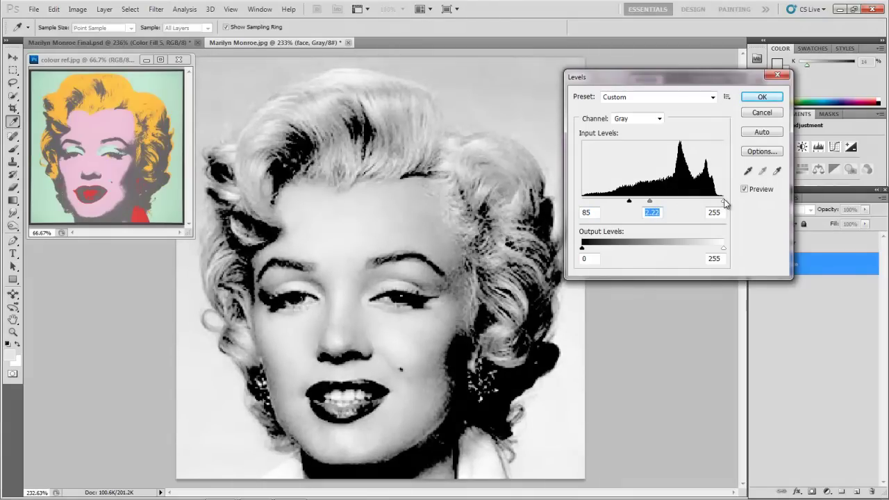
pyautogui.moveTo(724, 202); pyautogui.dragTo(639, 204)
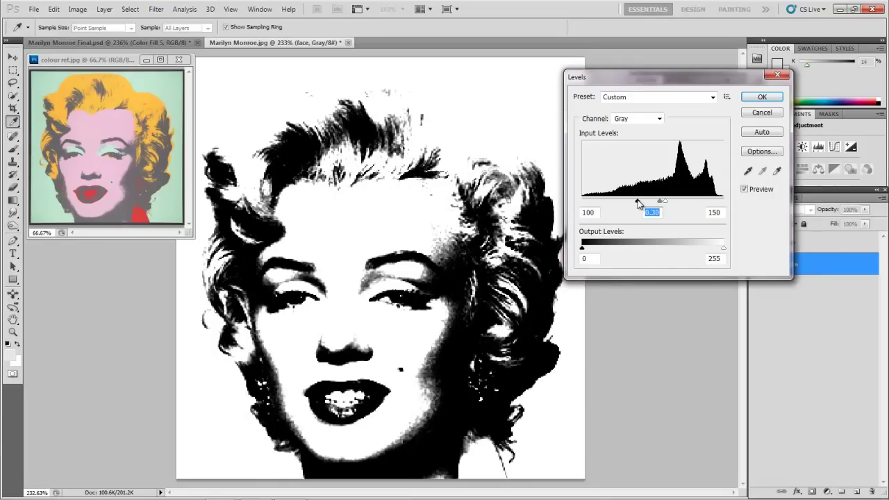
pyautogui.click(638, 202)
pyautogui.click(759, 97)
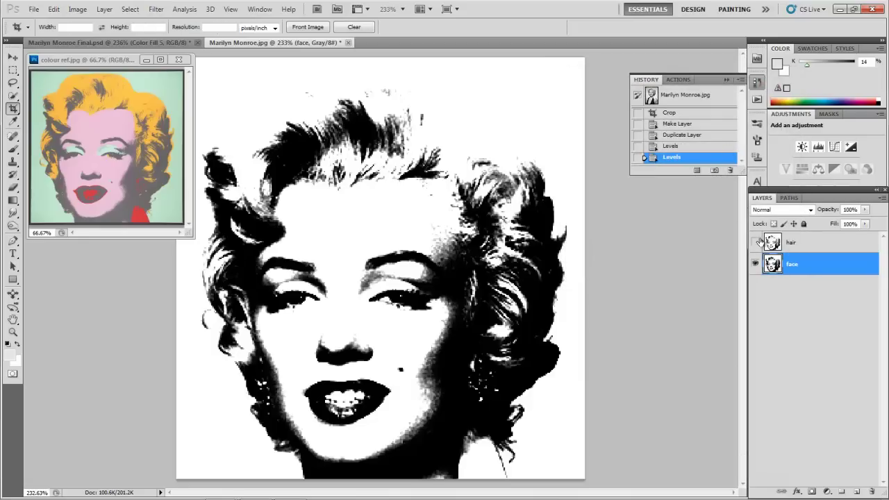
# - Toggle the hair layer to compare, leaving it visible and selected
pyautogui.click(757, 242)
pyautogui.click(756, 242)
pyautogui.click(756, 243)
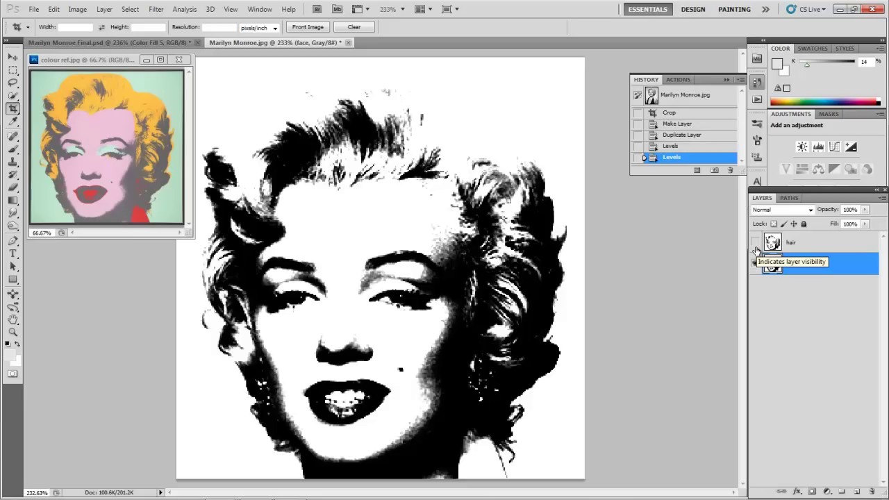
pyautogui.click(755, 243)
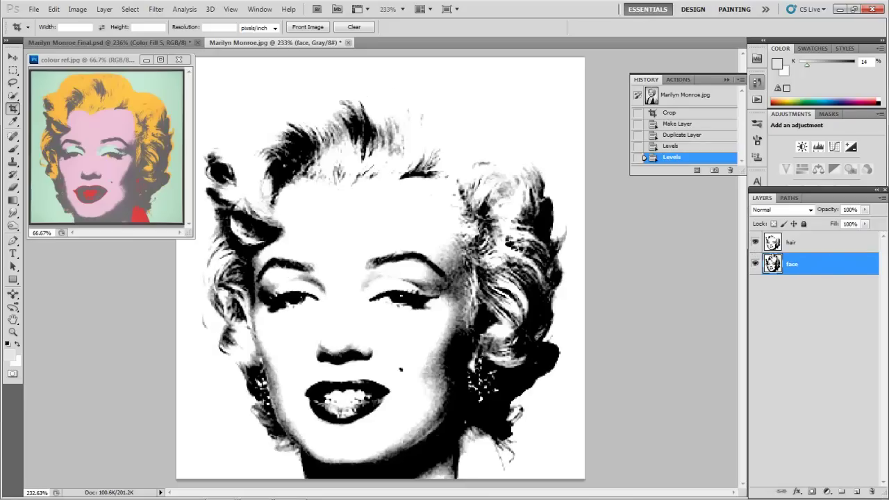
pyautogui.click(789, 245)
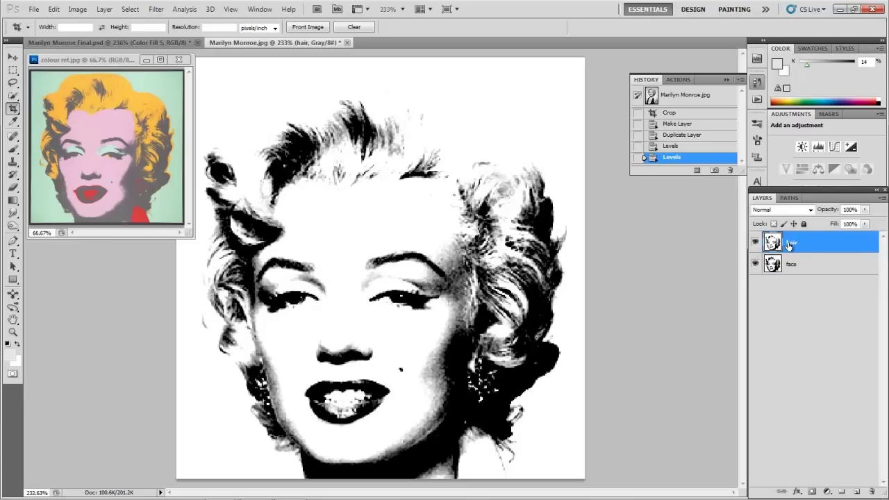
# - Convert the image to RGB mode without merging the layers
pyautogui.click(81, 11)
pyautogui.moveTo(104, 22)
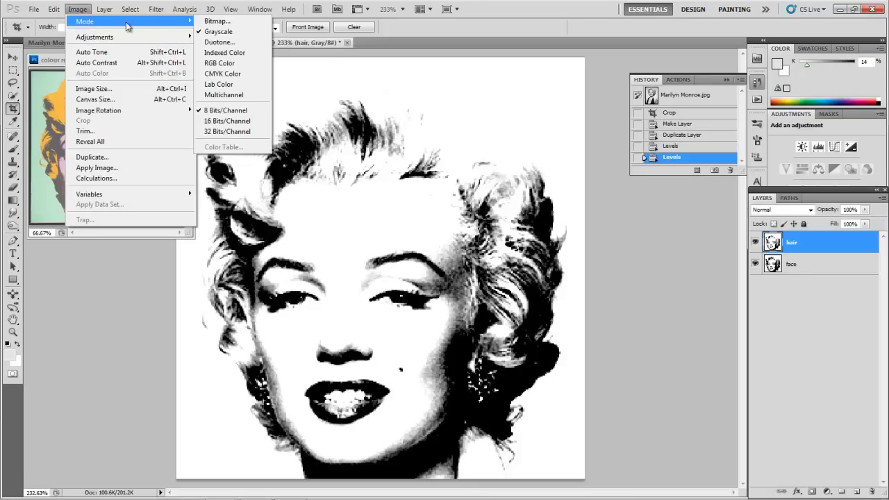
pyautogui.click(220, 62)
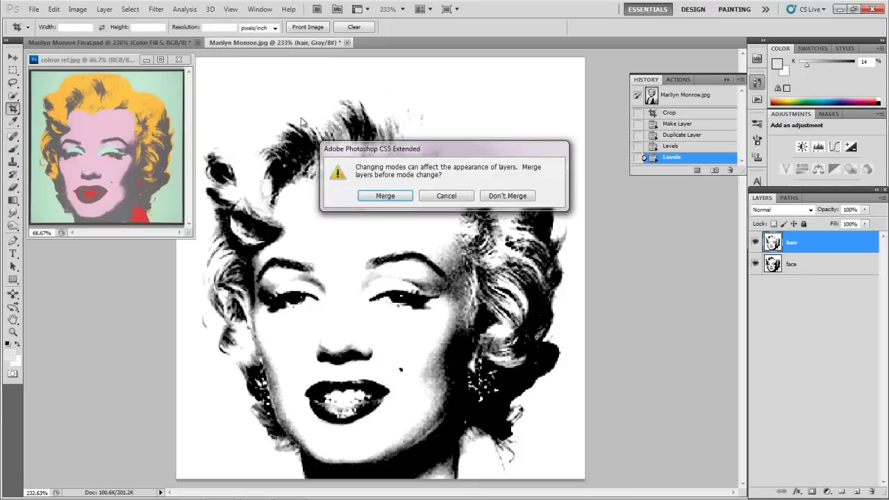
pyautogui.click(511, 195)
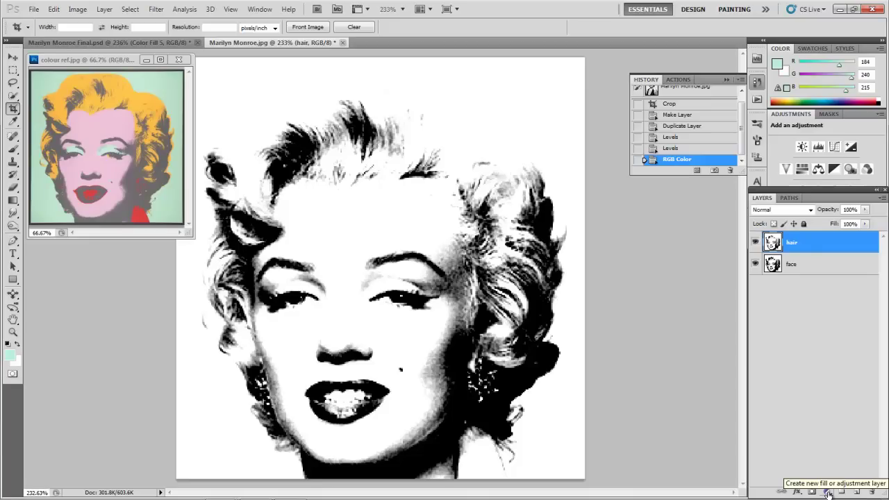
# - Add a pure red (R255 G0 B0) Solid Color fill layer and move it to the bottom
pyautogui.click(827, 493)
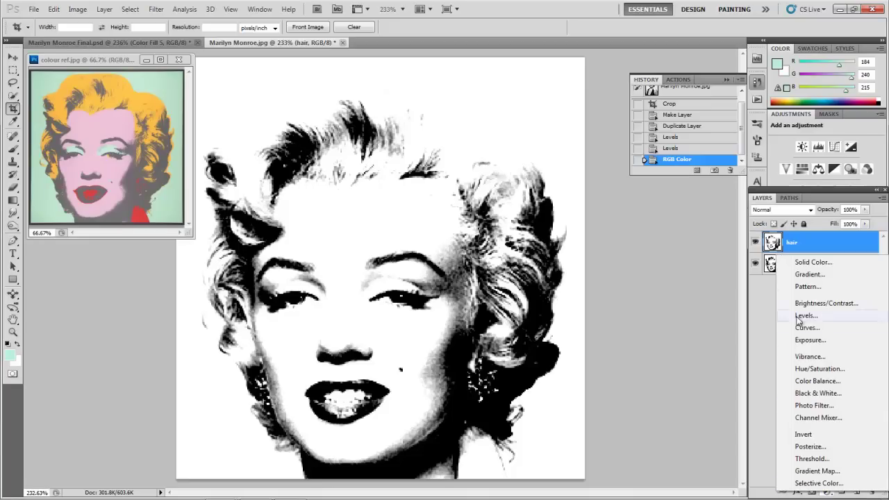
pyautogui.click(809, 262)
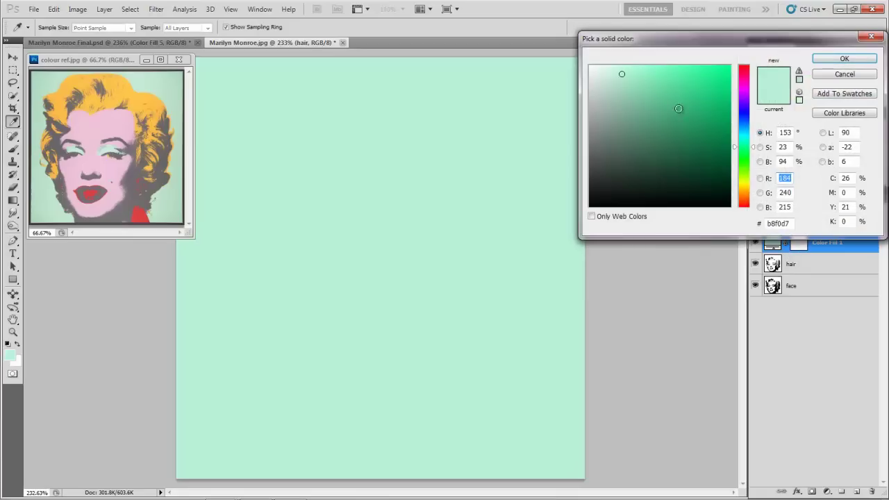
pyautogui.moveTo(738, 99); pyautogui.dragTo(741, 65)
pyautogui.click(730, 65)
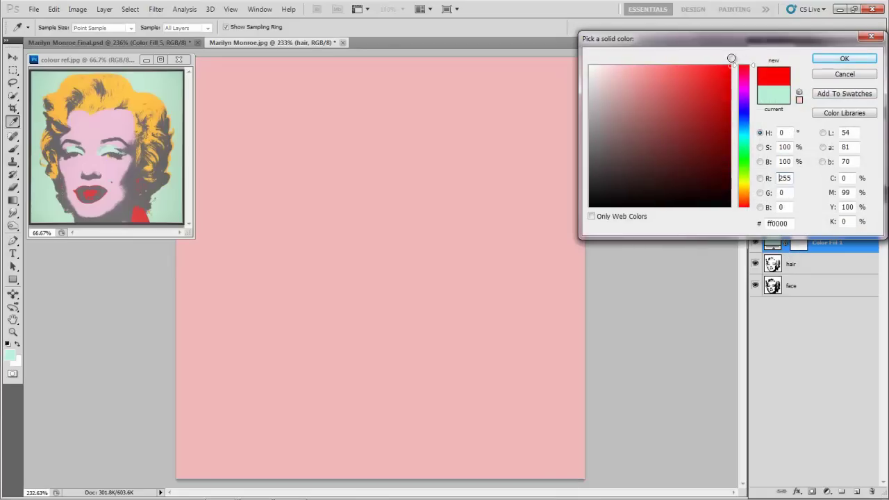
pyautogui.click(833, 59)
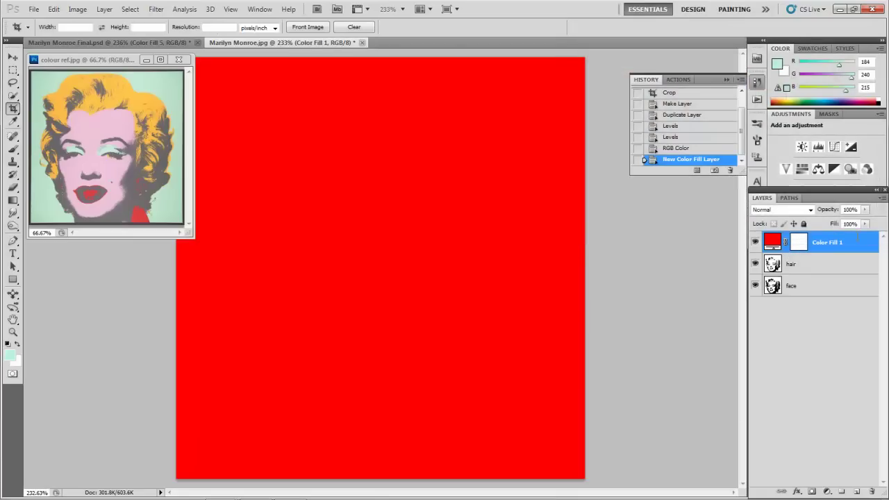
pyautogui.moveTo(820, 246); pyautogui.dragTo(821, 314)
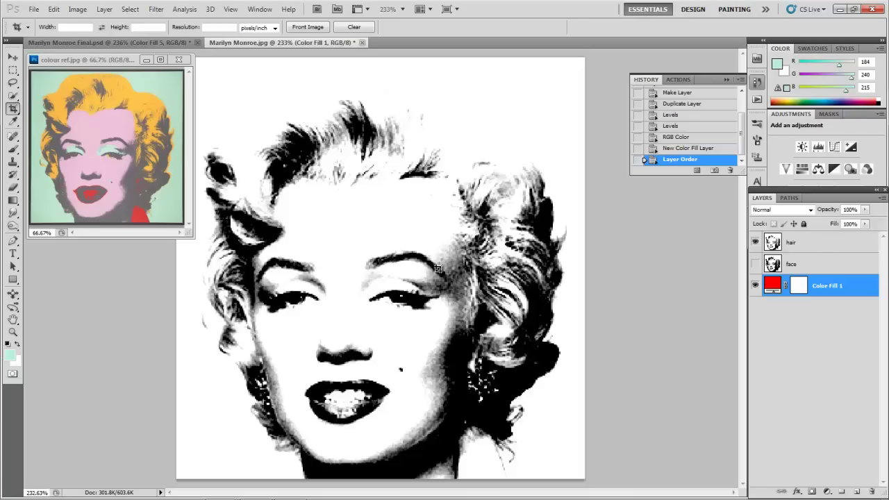
# - Erase the white face area from the hair layer with a 56 px eraser
pyautogui.click(13, 187)
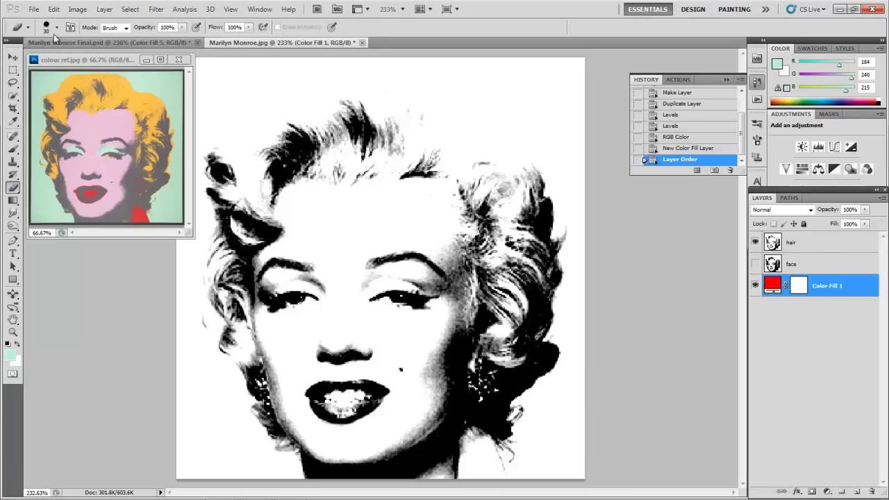
pyautogui.click(56, 27)
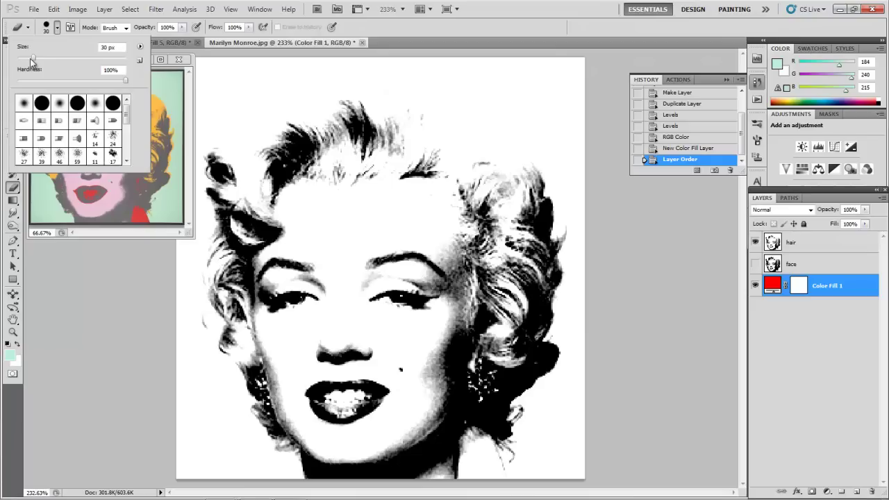
pyautogui.moveTo(32, 60); pyautogui.dragTo(49, 60)
pyautogui.click(816, 248)
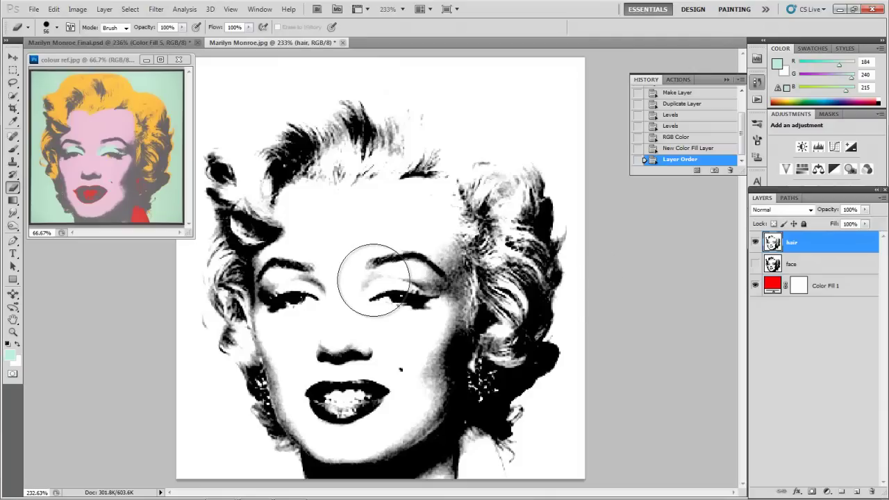
pyautogui.moveTo(373, 279)
pyautogui.mouseDown()
pyautogui.moveTo(416, 251)
pyautogui.moveTo(412, 227)
pyautogui.moveTo(346, 227)
pyautogui.moveTo(426, 304)
pyautogui.moveTo(429, 357)
pyautogui.moveTo(393, 428)
pyautogui.moveTo(316, 417)
pyautogui.moveTo(287, 309)
pyautogui.moveTo(289, 284)
pyautogui.moveTo(305, 272)
pyautogui.moveTo(443, 430)
pyautogui.moveTo(485, 460)
pyautogui.moveTo(280, 473)
pyautogui.moveTo(175, 383)
pyautogui.moveTo(198, 386)
pyautogui.moveTo(241, 455)
pyautogui.moveTo(165, 313)
pyautogui.moveTo(167, 204)
pyautogui.moveTo(186, 103)
pyautogui.moveTo(260, 99)
pyautogui.moveTo(379, 58)
pyautogui.moveTo(453, 85)
pyautogui.moveTo(585, 163)
pyautogui.moveTo(562, 68)
pyautogui.moveTo(595, 99)
pyautogui.mouseUp()
# - With a smaller eraser, remove the leftover white around the hair's edges and hairline
pyautogui.press('[')
pyautogui.press('[')
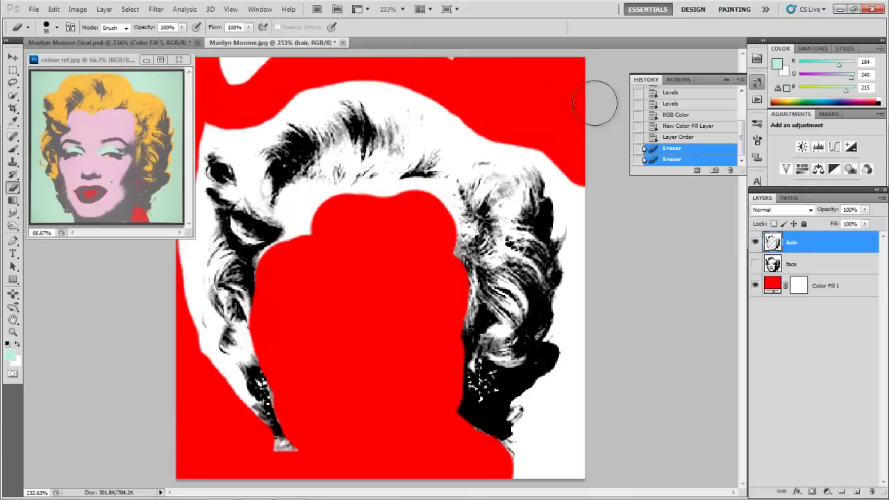
pyautogui.moveTo(288, 52)
pyautogui.mouseDown()
pyautogui.moveTo(574, 173)
pyautogui.moveTo(581, 396)
pyautogui.moveTo(574, 425)
pyautogui.mouseUp()
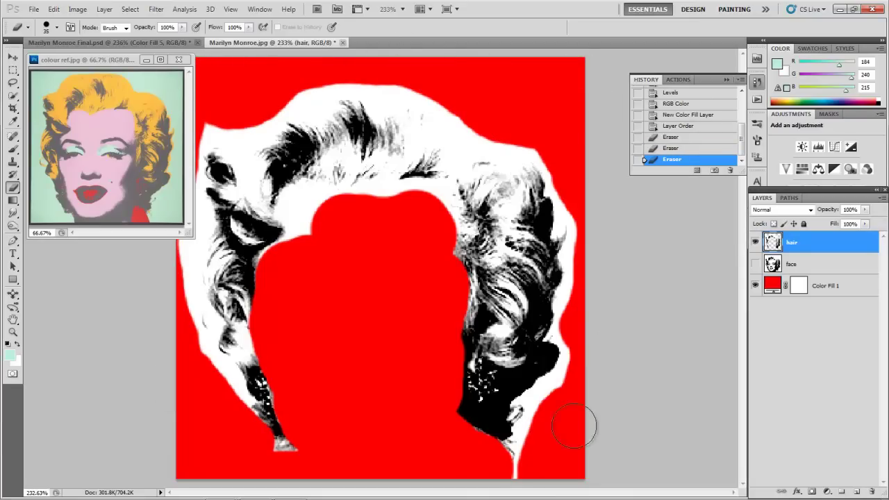
pyautogui.moveTo(563, 384)
pyautogui.mouseDown()
pyautogui.moveTo(549, 392)
pyautogui.moveTo(529, 457)
pyautogui.moveTo(514, 453)
pyautogui.moveTo(524, 403)
pyautogui.mouseUp()
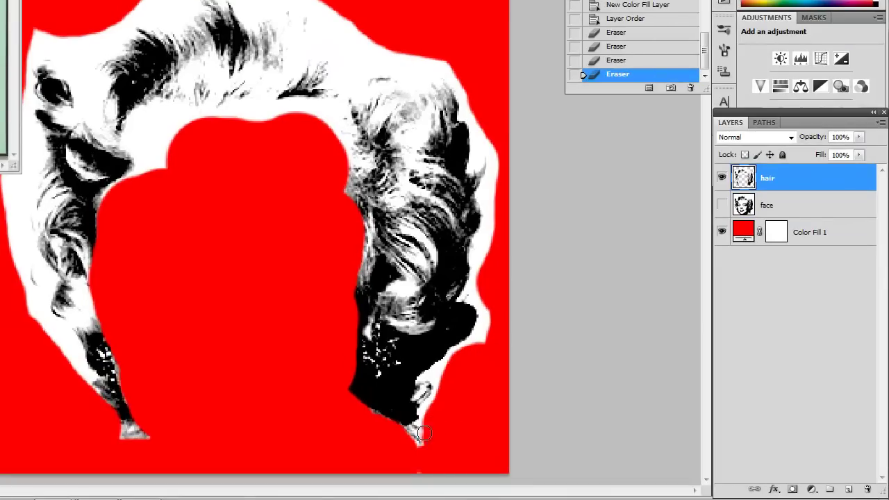
pyautogui.moveTo(435, 375)
pyautogui.mouseDown()
pyautogui.moveTo(461, 357)
pyautogui.moveTo(488, 309)
pyautogui.moveTo(478, 268)
pyautogui.moveTo(492, 218)
pyautogui.moveTo(482, 188)
pyautogui.moveTo(492, 136)
pyautogui.moveTo(479, 178)
pyautogui.moveTo(463, 122)
pyautogui.moveTo(477, 151)
pyautogui.mouseUp()
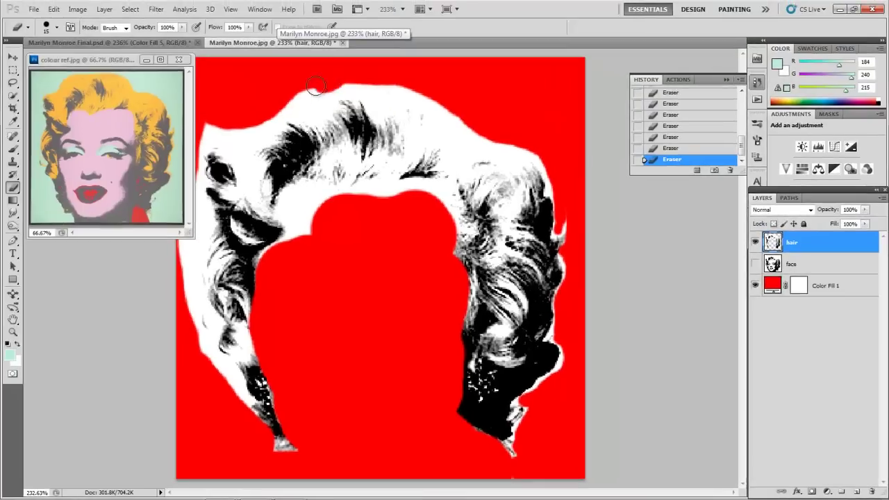
pyautogui.moveTo(167, 2)
pyautogui.mouseDown()
pyautogui.moveTo(93, 31)
pyautogui.moveTo(7, 85)
pyautogui.moveTo(19, 131)
pyautogui.mouseUp()
pyautogui.moveTo(194, 202)
pyautogui.mouseDown()
pyautogui.moveTo(189, 288)
pyautogui.moveTo(184, 245)
pyautogui.mouseUp()
pyautogui.click(185, 181)
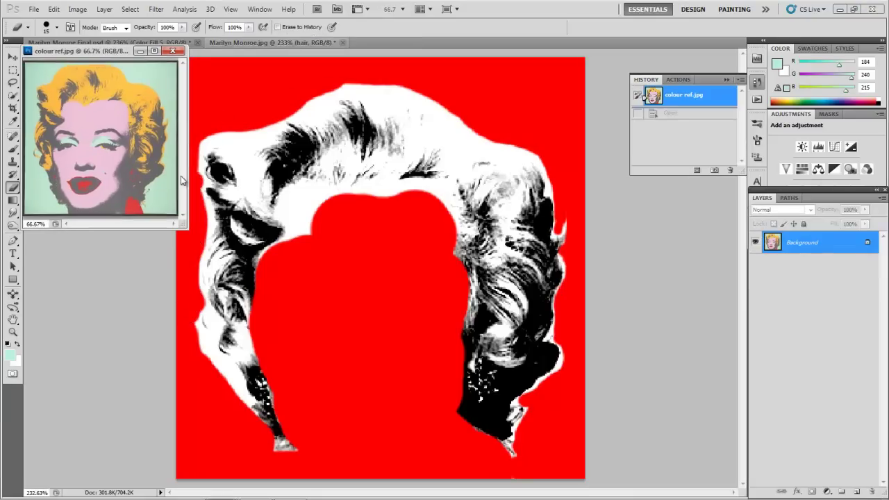
pyautogui.click(200, 132)
pyautogui.moveTo(200, 132); pyautogui.dragTo(198, 175)
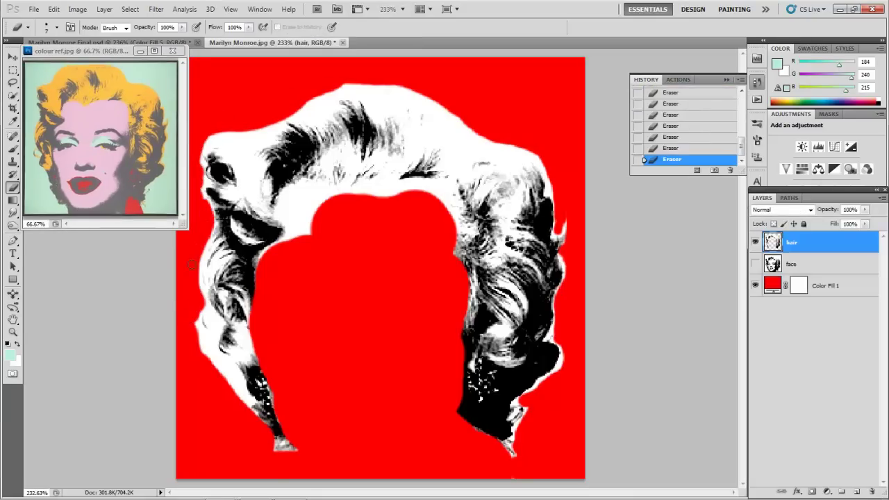
pyautogui.moveTo(203, 325)
pyautogui.mouseDown()
pyautogui.moveTo(208, 333)
pyautogui.moveTo(212, 323)
pyautogui.moveTo(200, 339)
pyautogui.mouseUp()
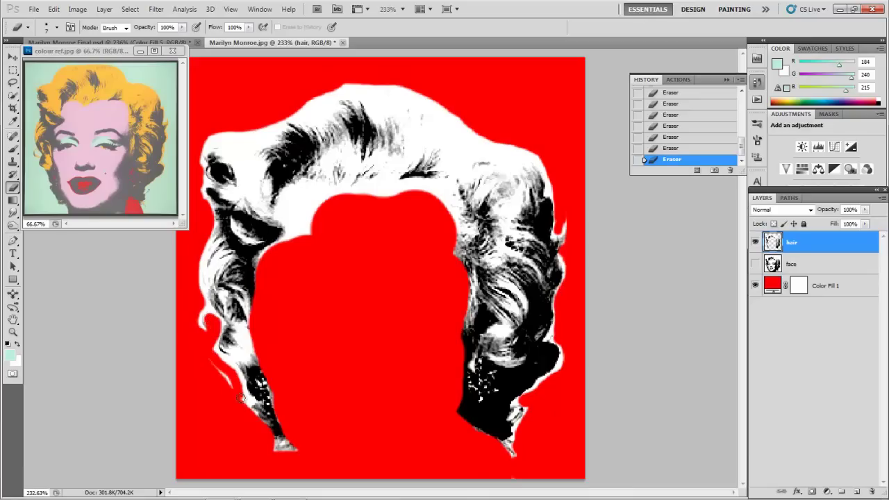
pyautogui.moveTo(241, 398); pyautogui.dragTo(223, 379)
pyautogui.moveTo(341, 202)
pyautogui.mouseDown()
pyautogui.moveTo(300, 193)
pyautogui.moveTo(288, 202)
pyautogui.moveTo(285, 214)
pyautogui.moveTo(299, 229)
pyautogui.moveTo(284, 241)
pyautogui.moveTo(306, 207)
pyautogui.mouseUp()
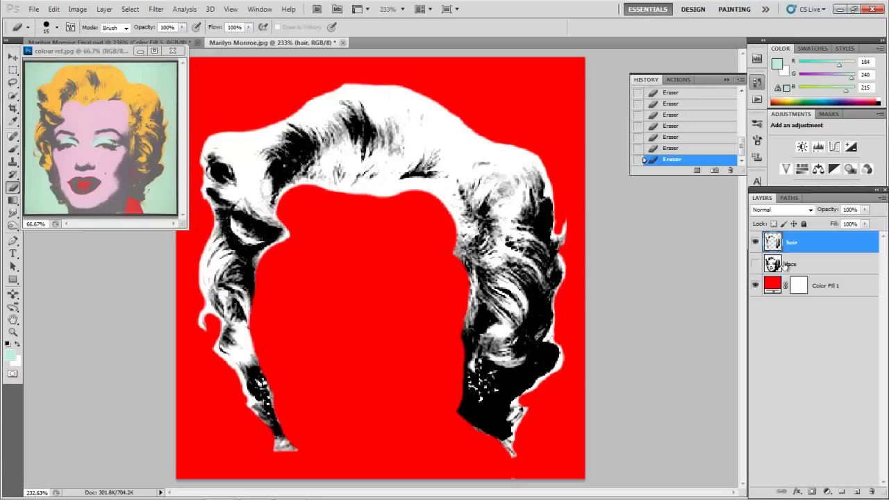
# - Show the face layer and Quick Select its lips
pyautogui.click(755, 264)
pyautogui.click(790, 267)
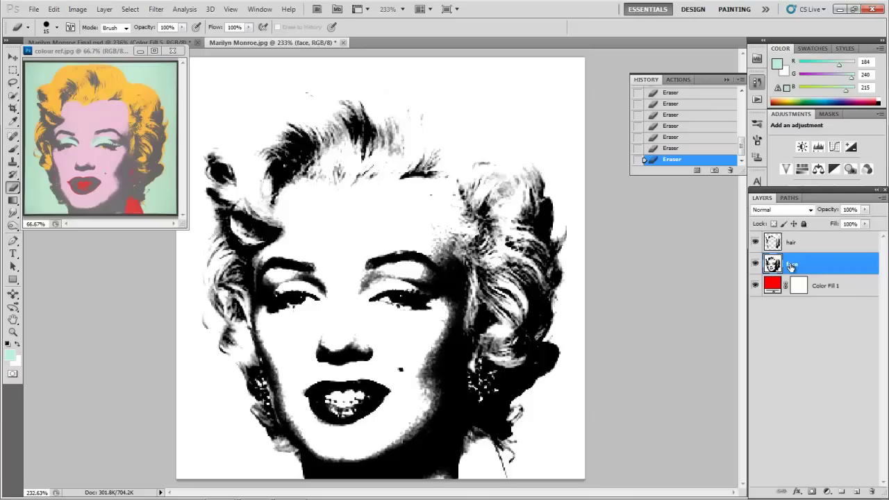
pyautogui.click(13, 95)
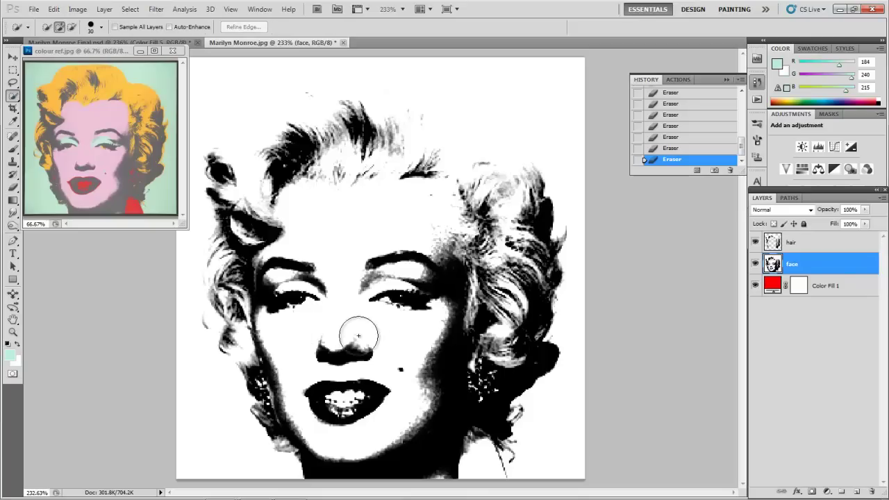
pyautogui.click(345, 401)
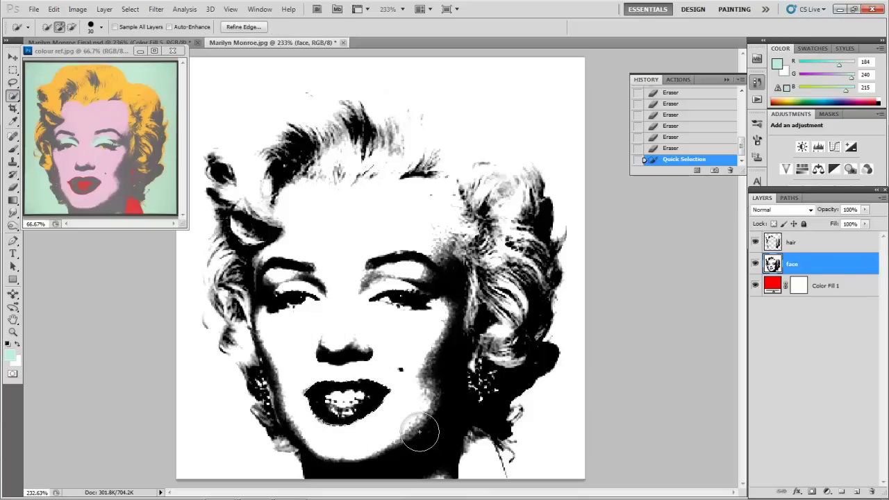
# - Add the neck with the Lasso and copy the selection onto a new Layer 1
pyautogui.click(13, 82)
pyautogui.press('shift')
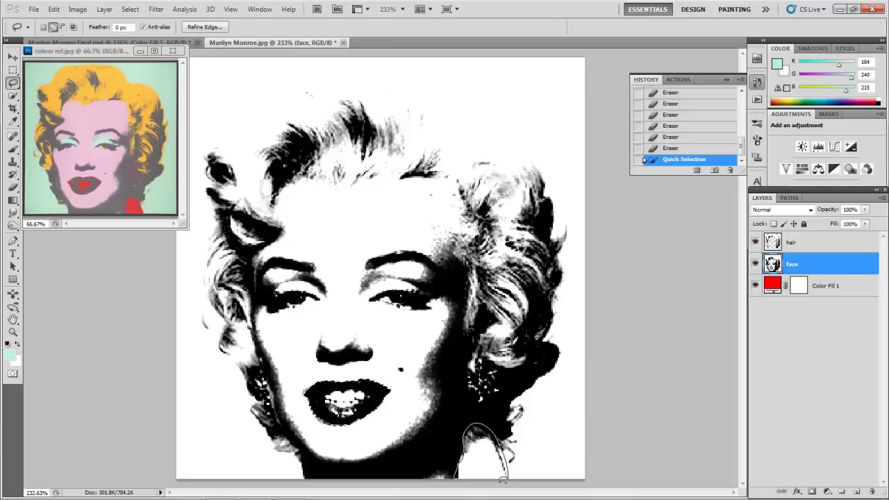
pyautogui.moveTo(503, 479); pyautogui.dragTo(454, 476)
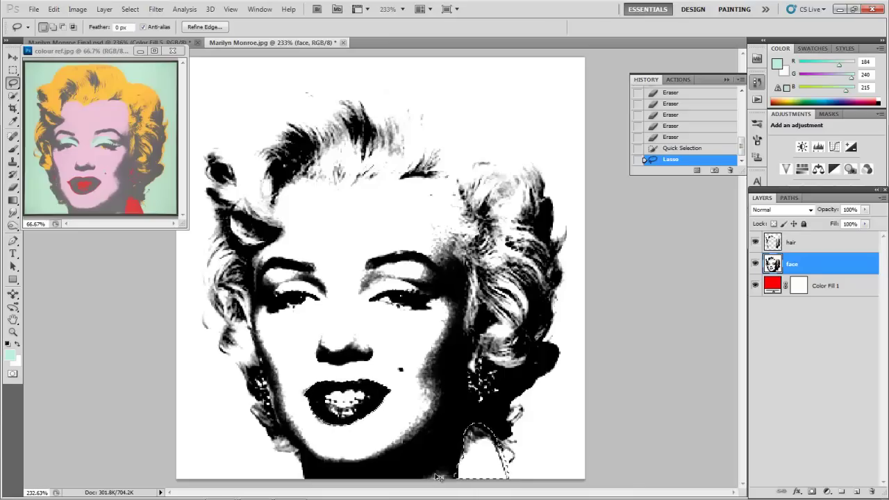
pyautogui.hotkey('ctrl', 'c')
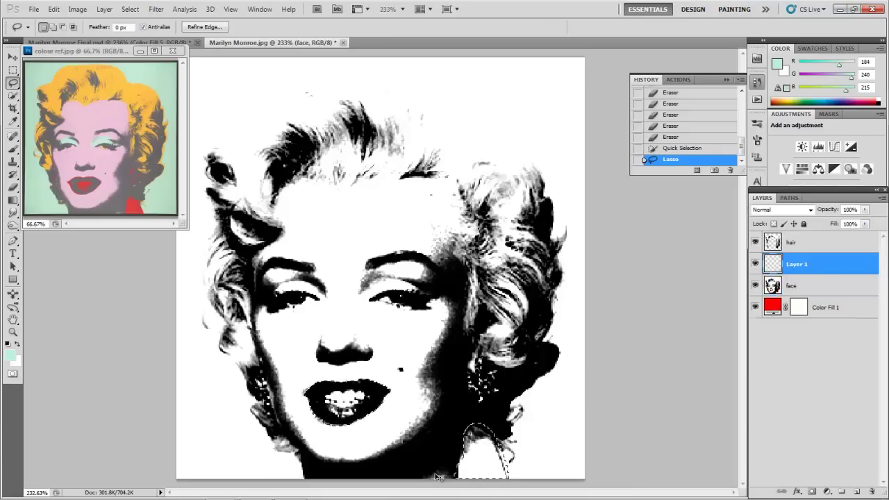
pyautogui.hotkey('ctrl', 'v')
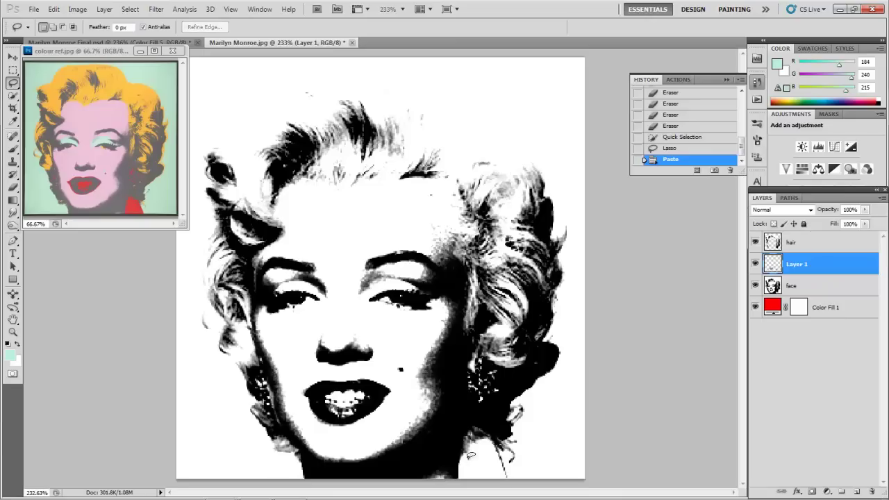
# - Delete the lips and neck from the face layer and check it by toggling layers
pyautogui.click(789, 283)
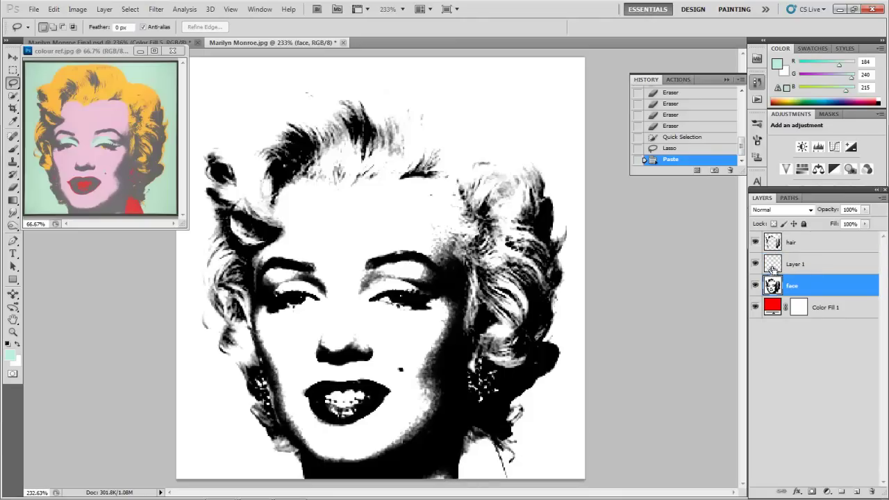
pyautogui.keyDown('ctrl'); pyautogui.click(772, 265); pyautogui.keyUp('ctrl')
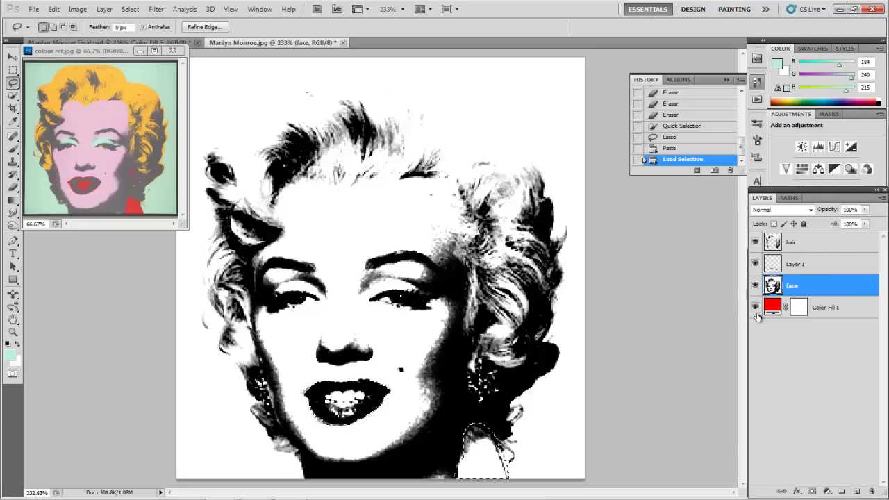
pyautogui.press('Delete')
pyautogui.click(755, 264)
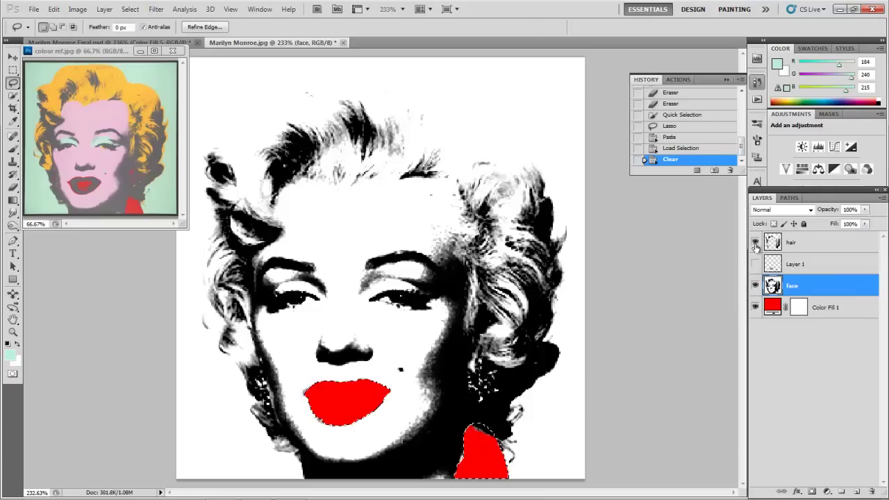
pyautogui.click(755, 241)
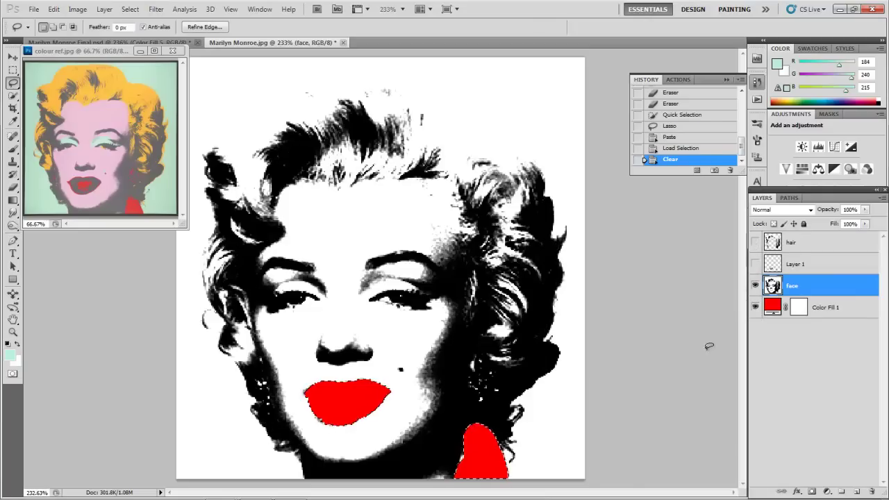
pyautogui.click(756, 265)
pyautogui.click(755, 286)
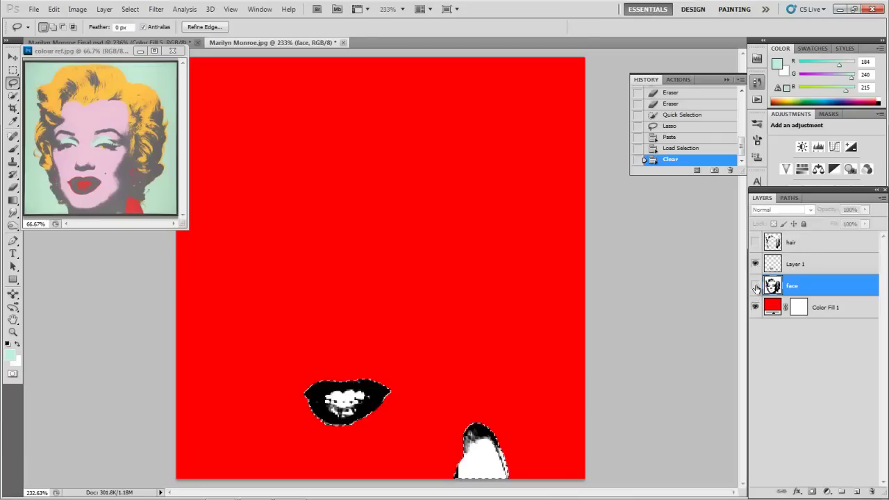
pyautogui.click(755, 286)
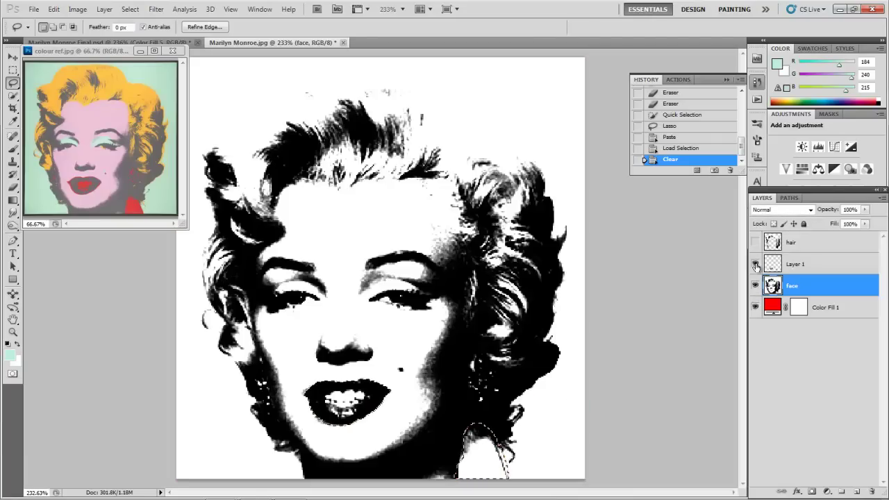
pyautogui.click(754, 264)
pyautogui.click(755, 286)
pyautogui.click(754, 263)
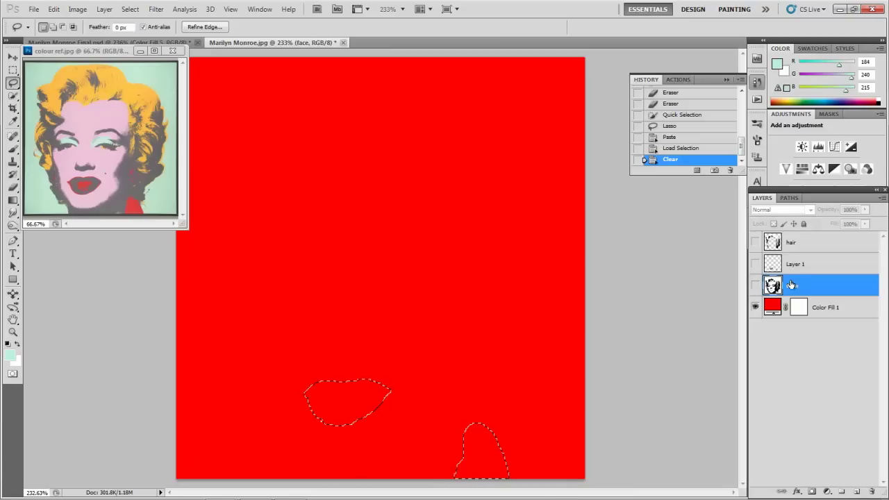
# - Rename Layer 1 to 'lips' and select the face layer
pyautogui.doubleClick(795, 265)
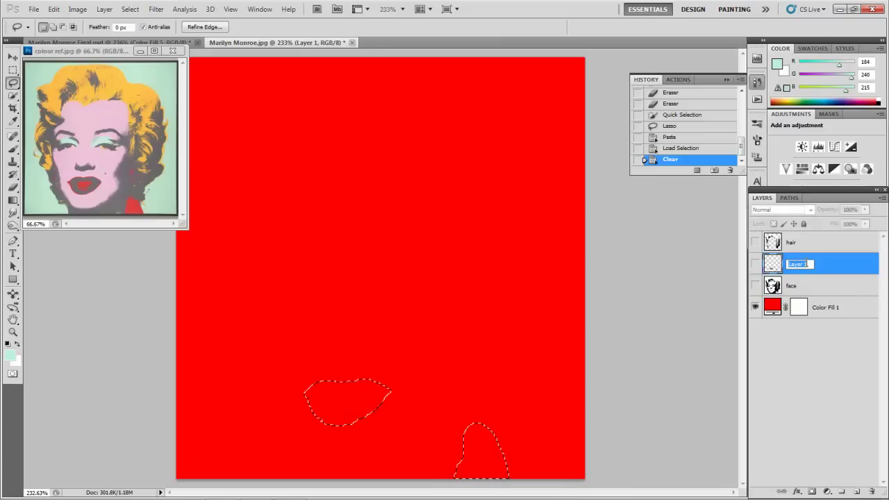
pyautogui.write('lips')
pyautogui.press('Return')
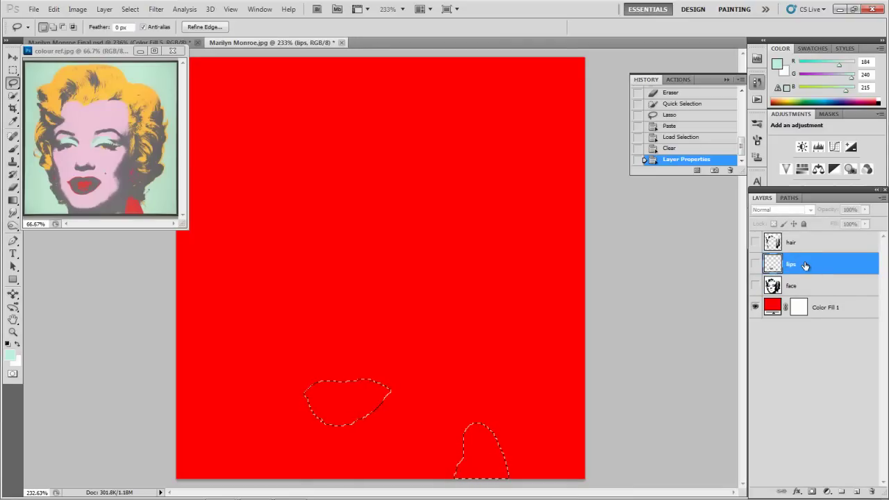
pyautogui.click(795, 289)
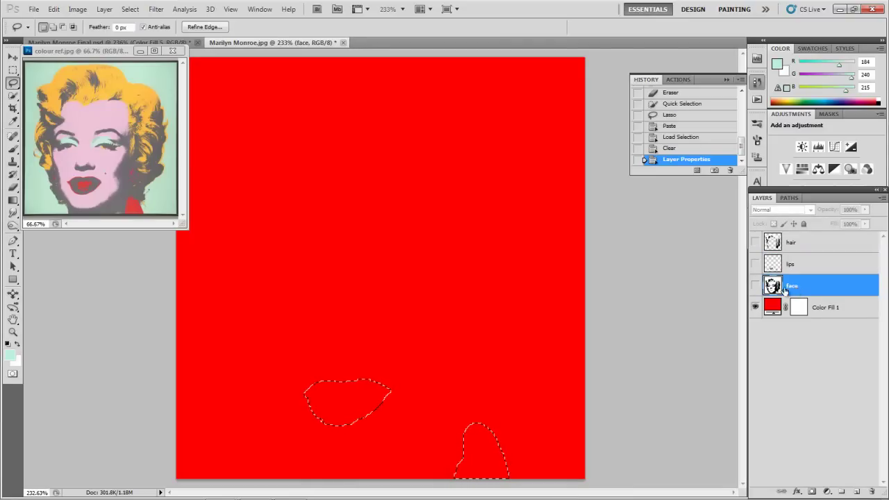
# - Load the hair layer's selection, delete it from the face layer, then deselect
pyautogui.click(755, 286)
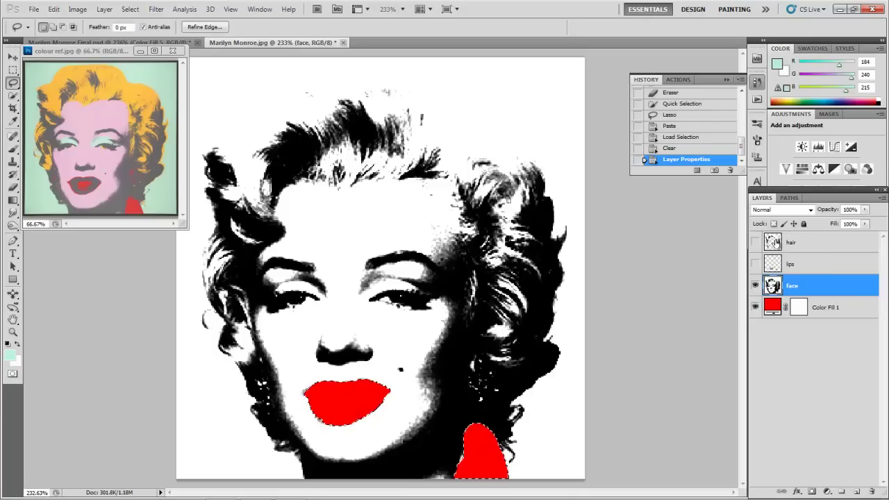
pyautogui.keyDown('ctrl'); pyautogui.click(773, 241); pyautogui.keyUp('ctrl')
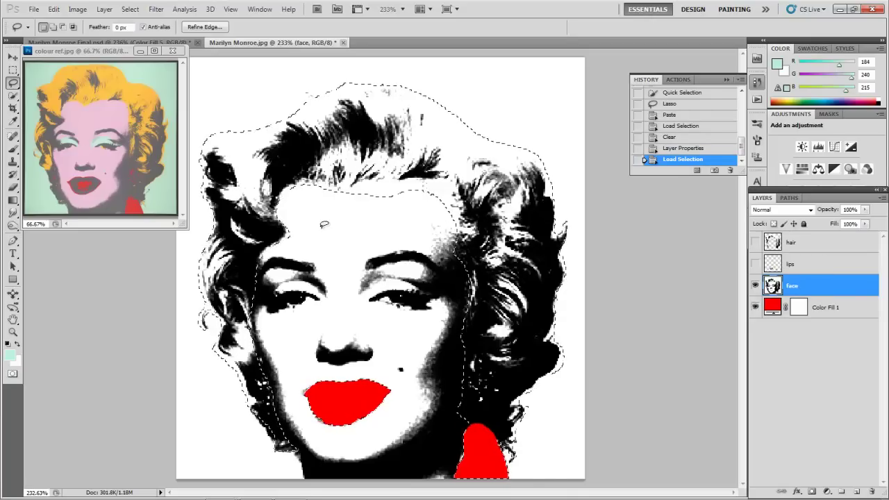
pyautogui.press('Delete')
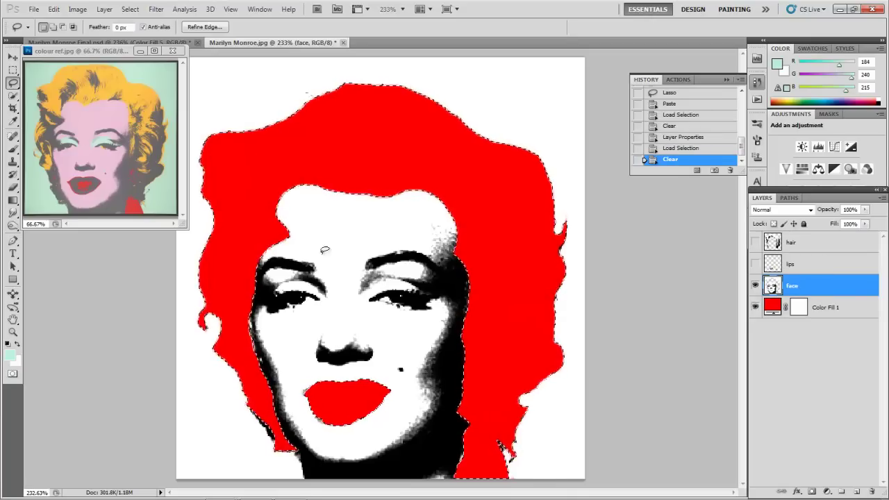
pyautogui.hotkey('ctrl', 'd')
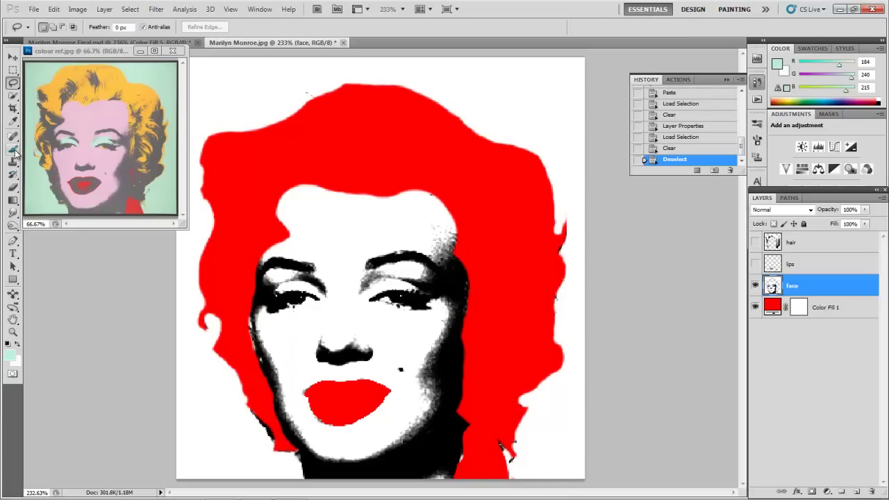
# - Erase the leftover white patches around the face's edges with a 45 px eraser
pyautogui.click(14, 187)
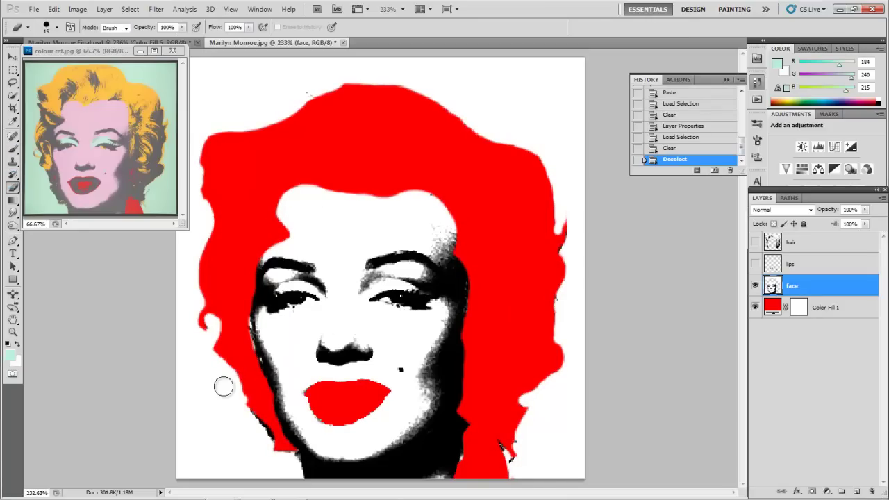
pyautogui.press(']')
pyautogui.press(']')
pyautogui.press(']')
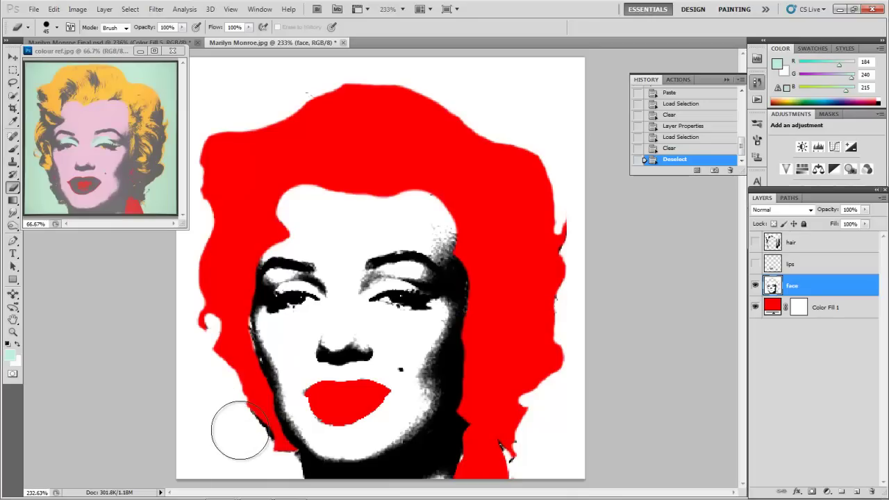
pyautogui.moveTo(243, 413)
pyautogui.mouseDown()
pyautogui.moveTo(263, 470)
pyautogui.moveTo(174, 469)
pyautogui.moveTo(233, 420)
pyautogui.moveTo(233, 386)
pyautogui.moveTo(195, 304)
pyautogui.moveTo(186, 452)
pyautogui.moveTo(190, 230)
pyautogui.moveTo(180, 114)
pyautogui.moveTo(190, 46)
pyautogui.moveTo(366, 66)
pyautogui.moveTo(249, 112)
pyautogui.moveTo(212, 86)
pyautogui.moveTo(214, 128)
pyautogui.moveTo(395, 82)
pyautogui.moveTo(582, 76)
pyautogui.moveTo(558, 75)
pyautogui.moveTo(570, 106)
pyautogui.moveTo(524, 122)
pyautogui.moveTo(475, 118)
pyautogui.moveTo(510, 131)
pyautogui.moveTo(576, 186)
pyautogui.moveTo(518, 126)
pyautogui.moveTo(431, 120)
pyautogui.moveTo(522, 169)
pyautogui.moveTo(582, 232)
pyautogui.moveTo(574, 466)
pyautogui.moveTo(544, 295)
pyautogui.moveTo(525, 468)
pyautogui.moveTo(511, 430)
pyautogui.moveTo(512, 469)
pyautogui.moveTo(484, 463)
pyautogui.moveTo(481, 425)
pyautogui.mouseUp()
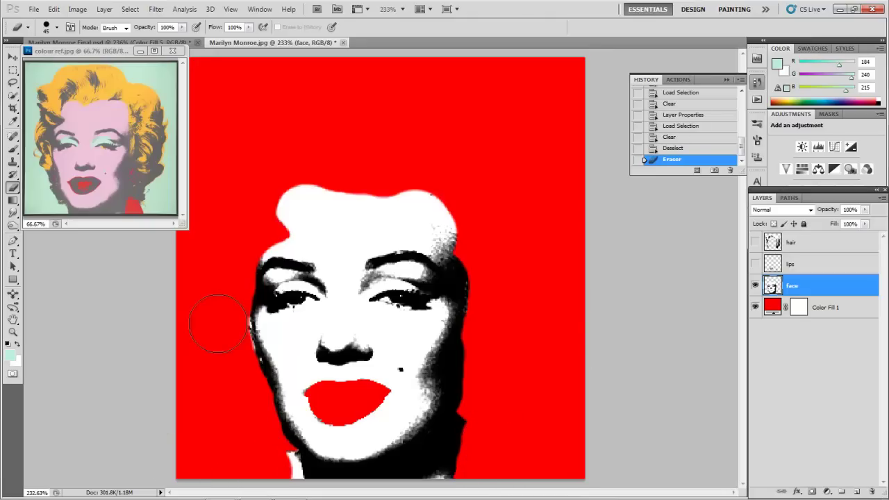
pyautogui.click(222, 364)
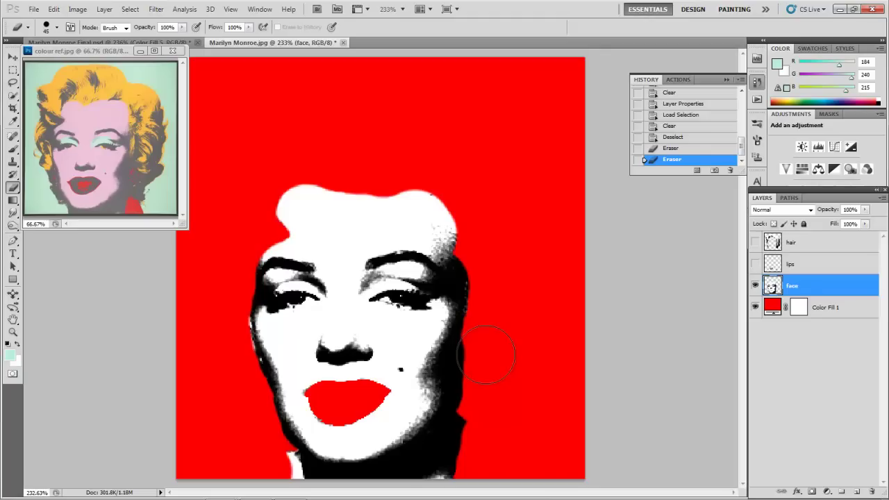
# - Check the face layer's edges and erase the stray black patch on the jawline
pyautogui.click(754, 287)
pyautogui.click(755, 286)
pyautogui.click(754, 287)
pyautogui.click(755, 287)
pyautogui.moveTo(272, 468); pyautogui.dragTo(272, 471)
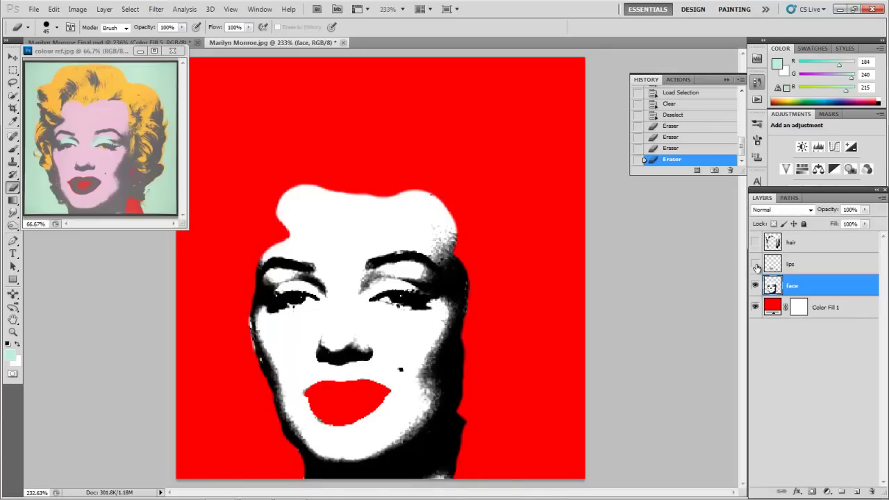
# - Inspect the lips and face layers in turn, ending with only the hair visible over red
pyautogui.click(755, 265)
pyautogui.click(754, 287)
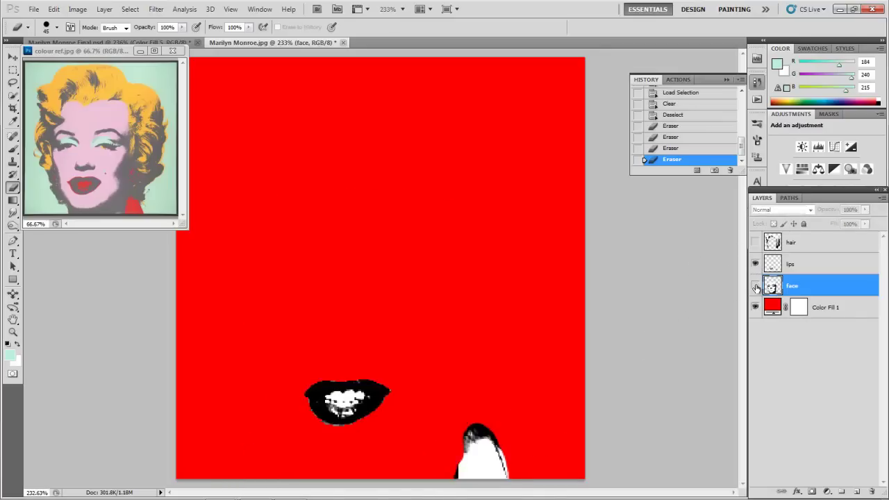
pyautogui.click(756, 264)
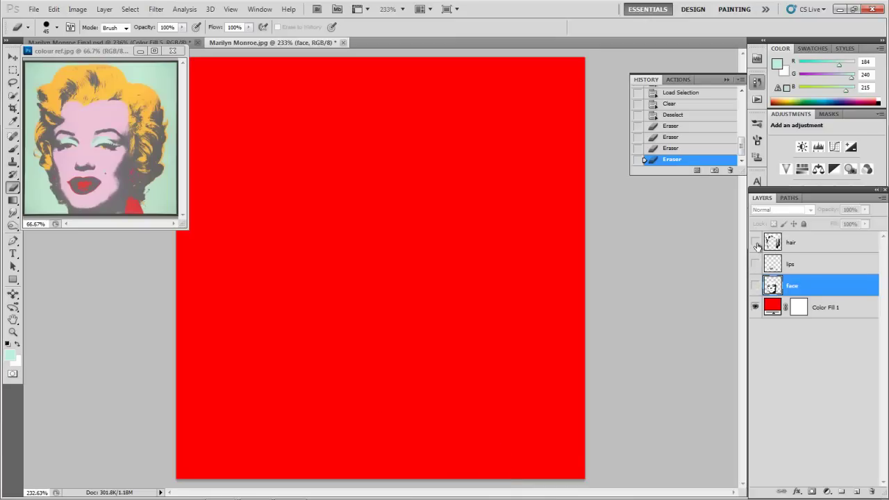
pyautogui.click(755, 243)
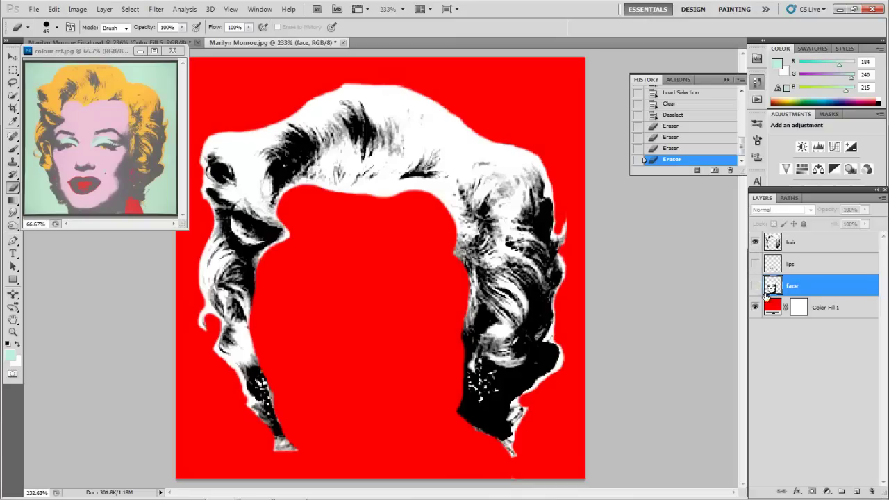
# - Paint pale mint (RGB 184/240/215) over both eyelids on a new Layer 1 above the face
pyautogui.click(755, 285)
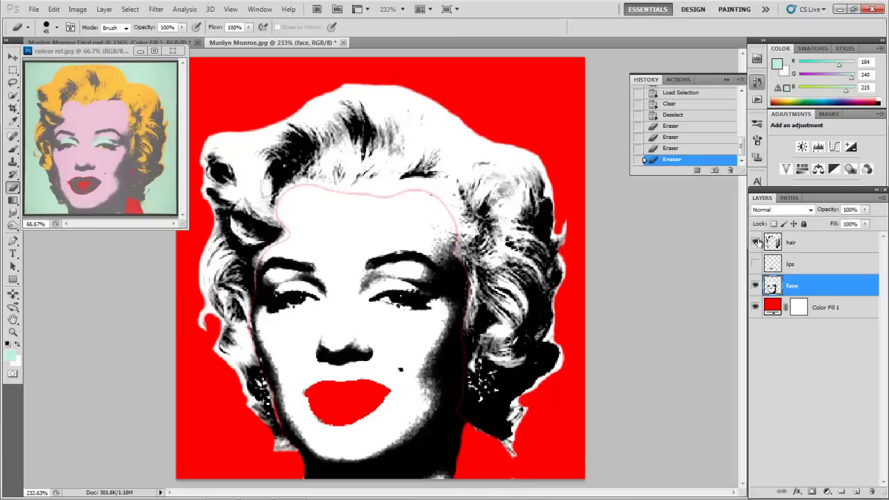
pyautogui.click(755, 242)
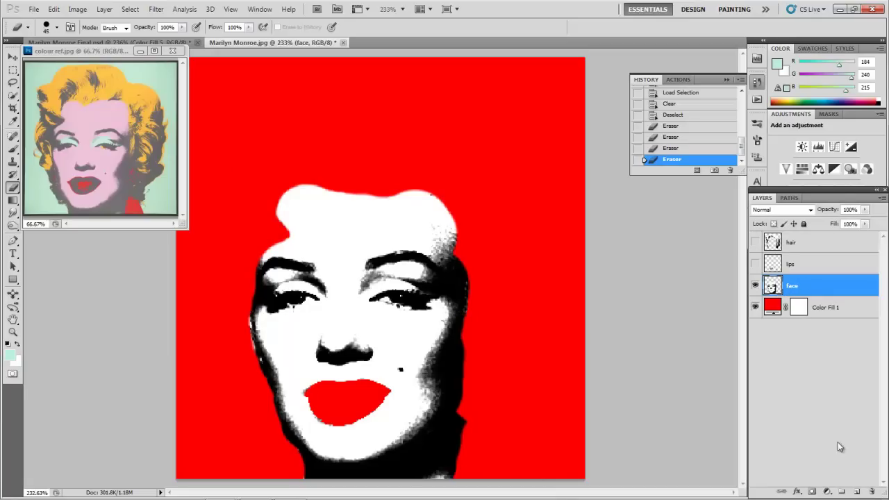
pyautogui.click(858, 491)
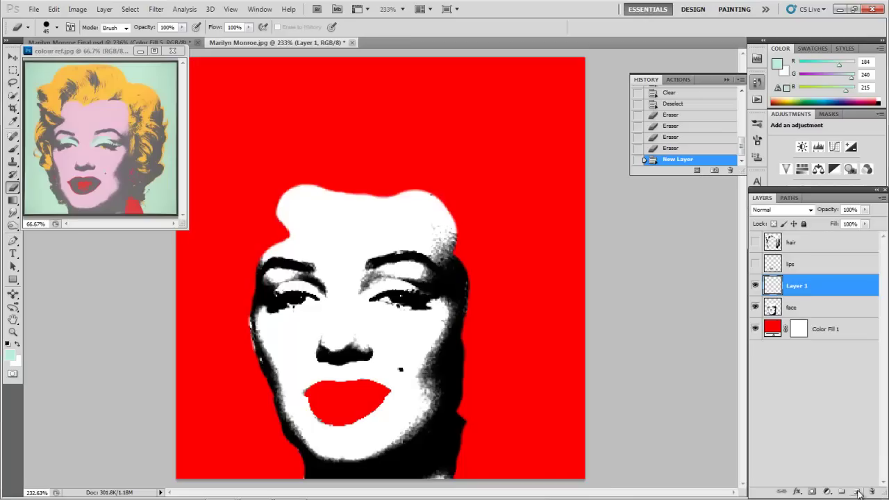
pyautogui.click(14, 150)
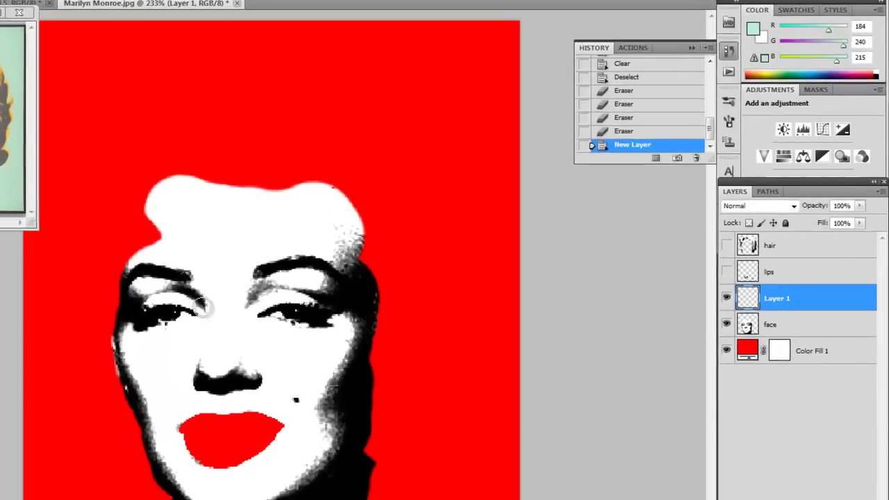
pyautogui.moveTo(322, 291); pyautogui.dragTo(316, 284)
pyautogui.moveTo(174, 300); pyautogui.dragTo(115, 293)
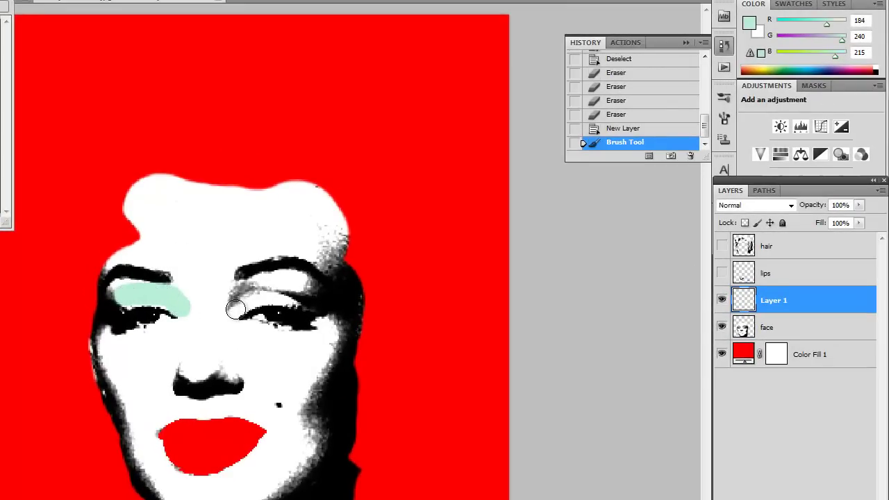
pyautogui.moveTo(231, 310)
pyautogui.mouseDown()
pyautogui.moveTo(249, 299)
pyautogui.moveTo(316, 305)
pyautogui.mouseUp()
pyautogui.moveTo(236, 299)
pyautogui.mouseDown()
pyautogui.moveTo(298, 288)
pyautogui.moveTo(312, 301)
pyautogui.mouseUp()
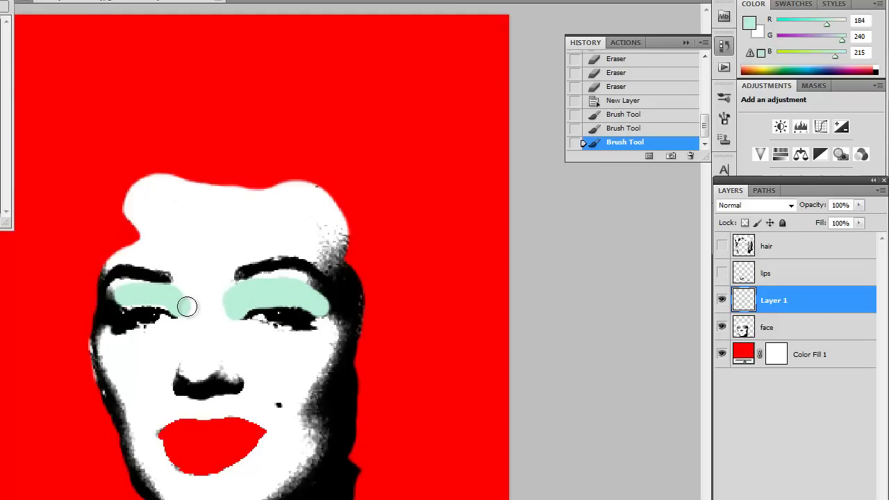
pyautogui.moveTo(187, 307)
pyautogui.mouseDown()
pyautogui.moveTo(145, 292)
pyautogui.moveTo(114, 302)
pyautogui.moveTo(109, 292)
pyautogui.mouseUp()
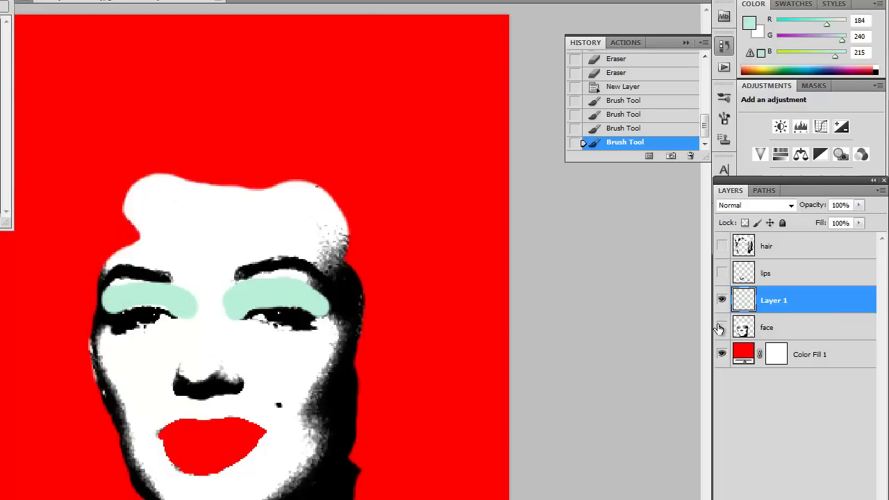
# - Copy the face's eye area under the mint paint outline onto a new layer
pyautogui.click(720, 327)
pyautogui.click(721, 327)
pyautogui.keyDown('ctrl'); pyautogui.click(743, 306); pyautogui.keyUp('ctrl')
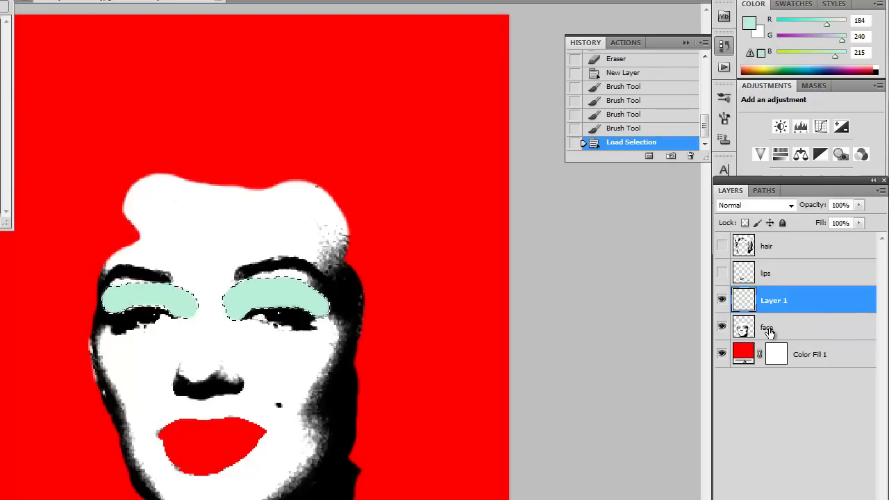
pyautogui.click(769, 333)
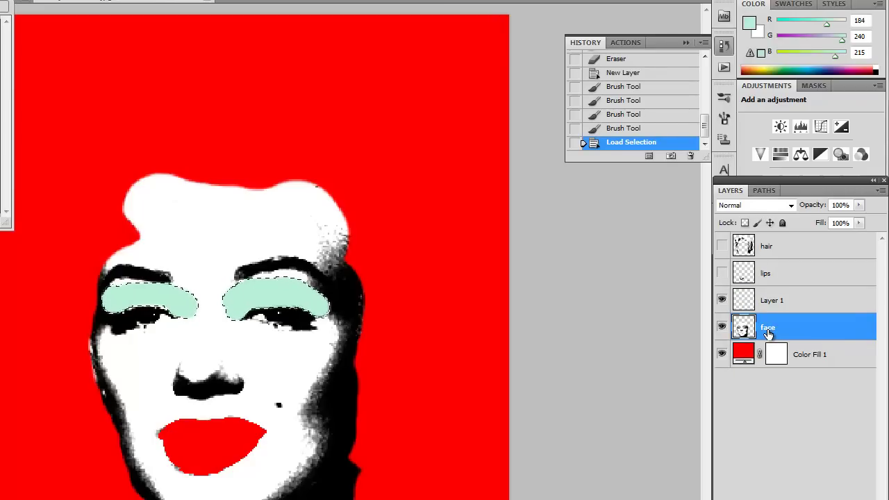
pyautogui.click(722, 300)
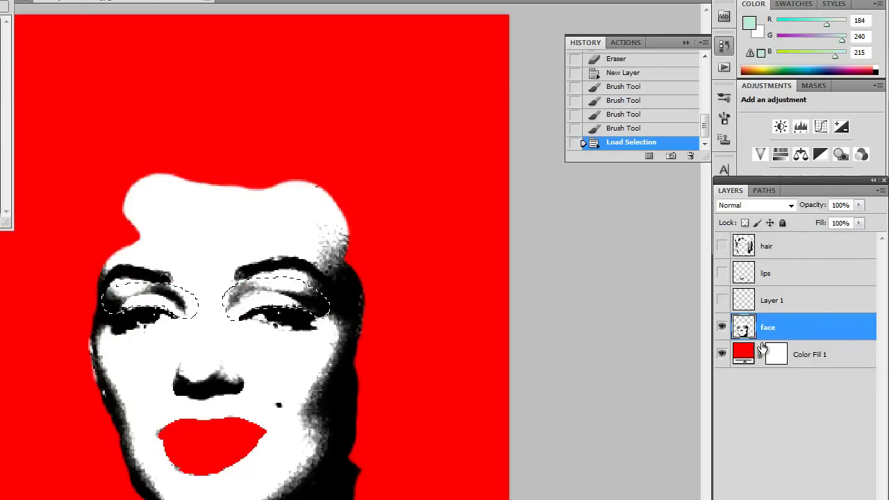
pyautogui.hotkey('ctrl', 'v')
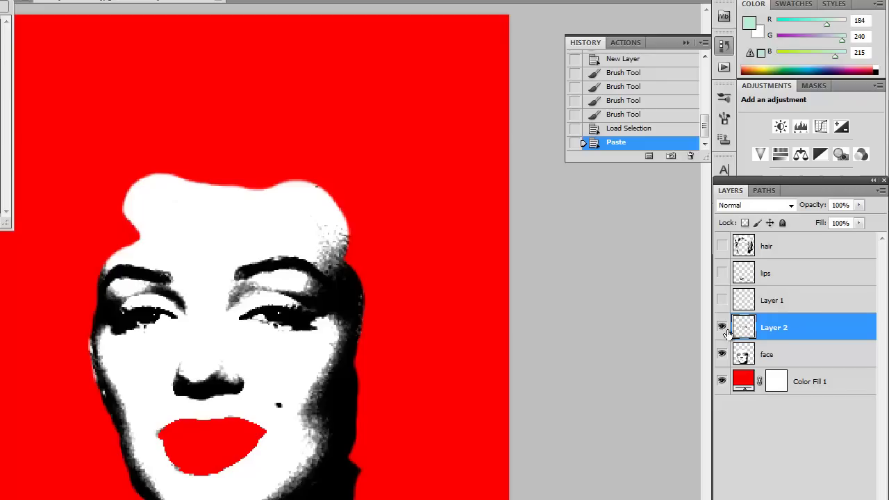
# - Name the copied eye-area layer 'brows' and reselect the eyeshadow Layer 1
pyautogui.click(721, 354)
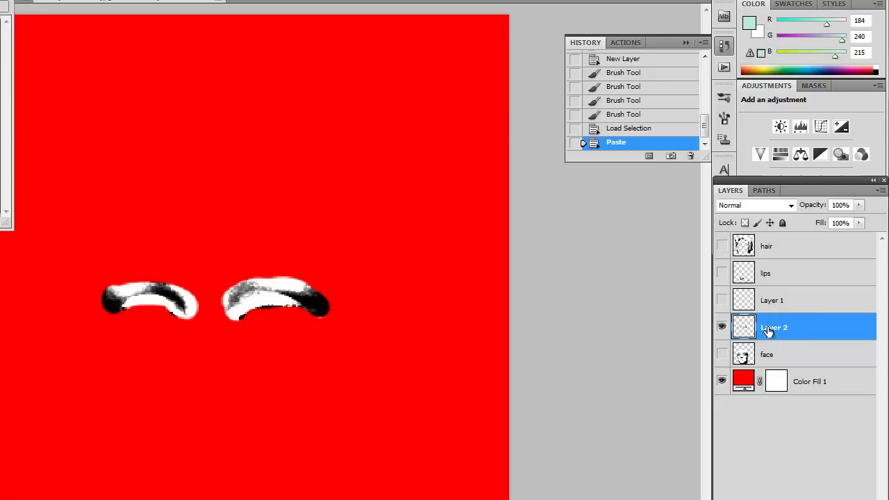
pyautogui.doubleClick(774, 327)
pyautogui.write('b')
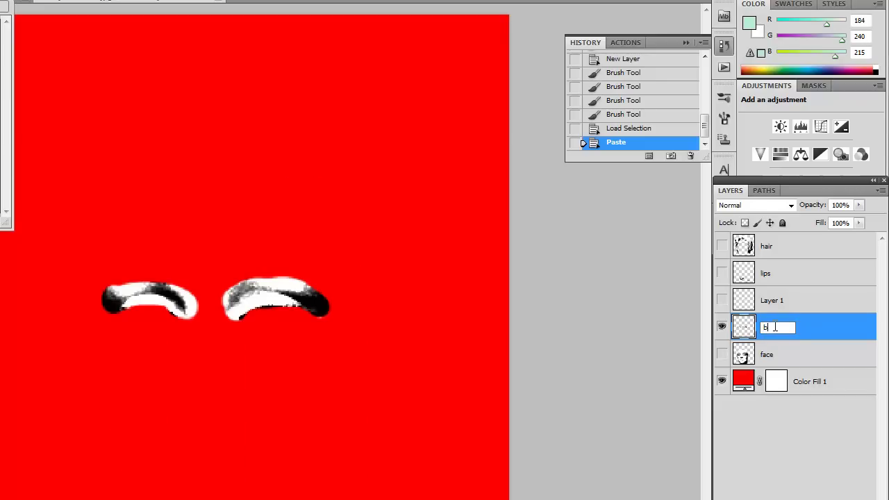
pyautogui.write('rows')
pyautogui.press('Return')
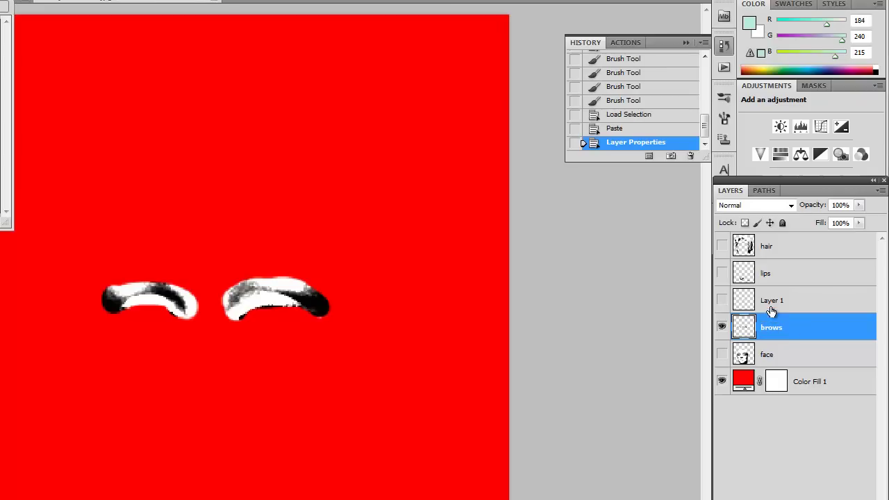
pyautogui.click(775, 307)
# - Set the mint eyeshadow Layer 1's blend mode to Multiply
pyautogui.click(721, 300)
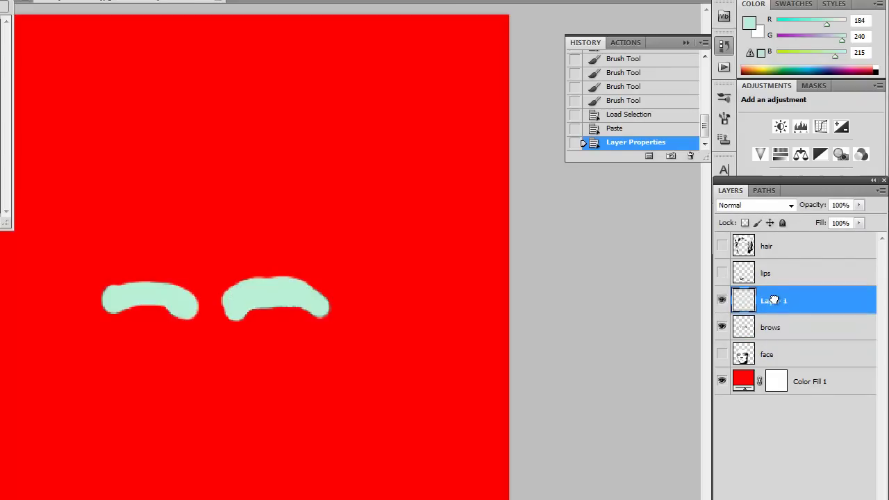
pyautogui.click(719, 303)
pyautogui.click(720, 304)
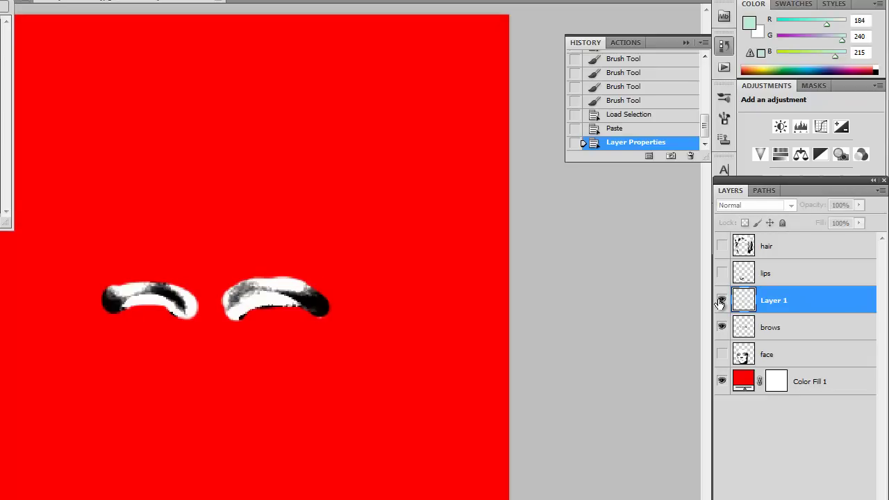
pyautogui.click(722, 304)
pyautogui.click(722, 304)
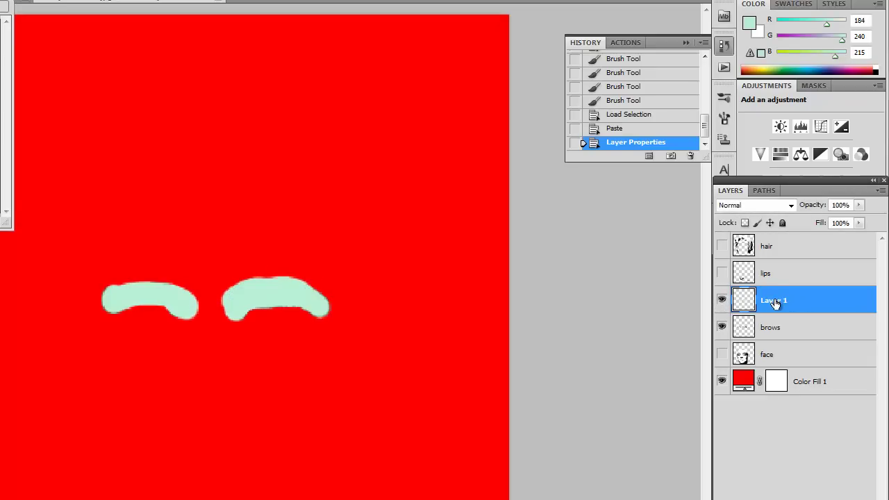
pyautogui.click(791, 207)
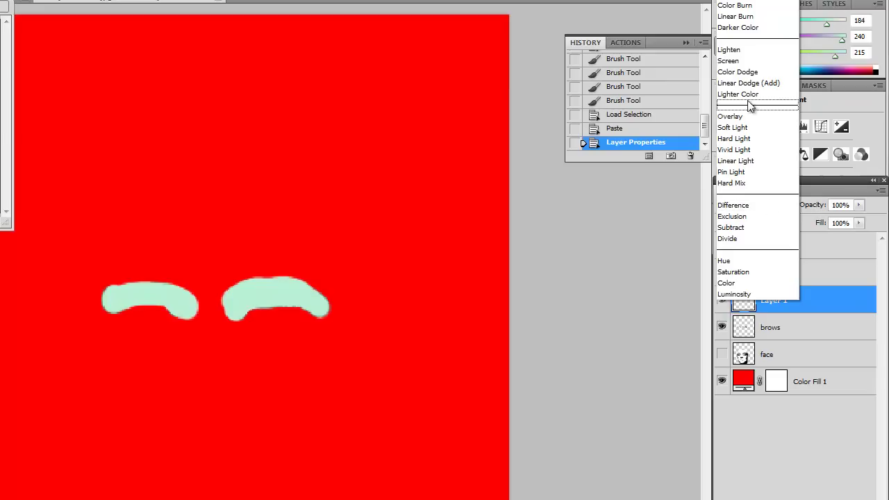
pyautogui.click(729, 4)
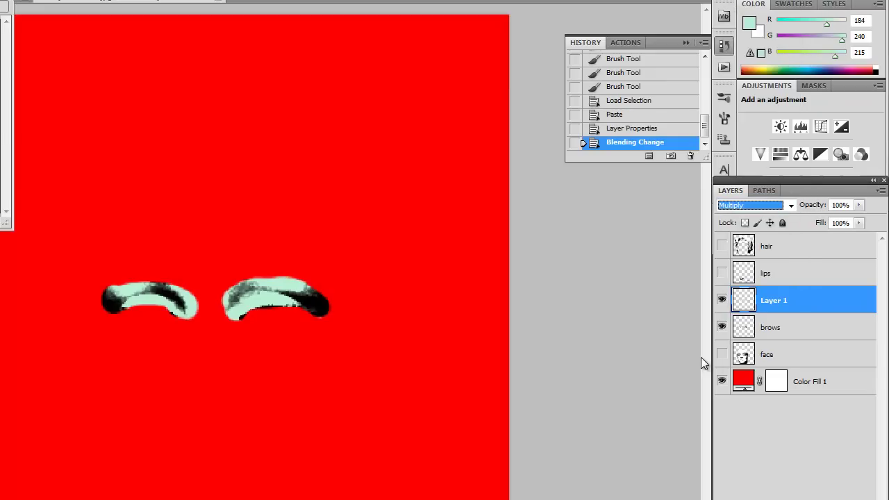
# - Make face, brows, Layer 1, lips and hair layers all visible over the red
pyautogui.click(721, 327)
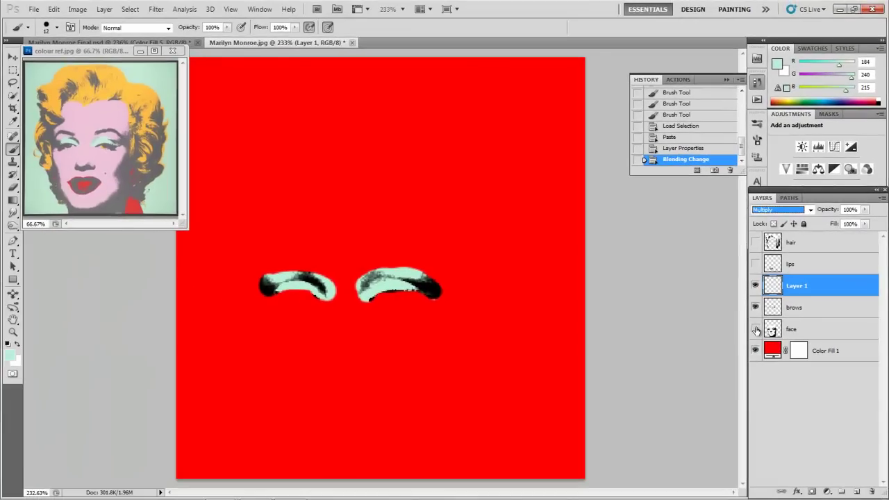
pyautogui.click(756, 329)
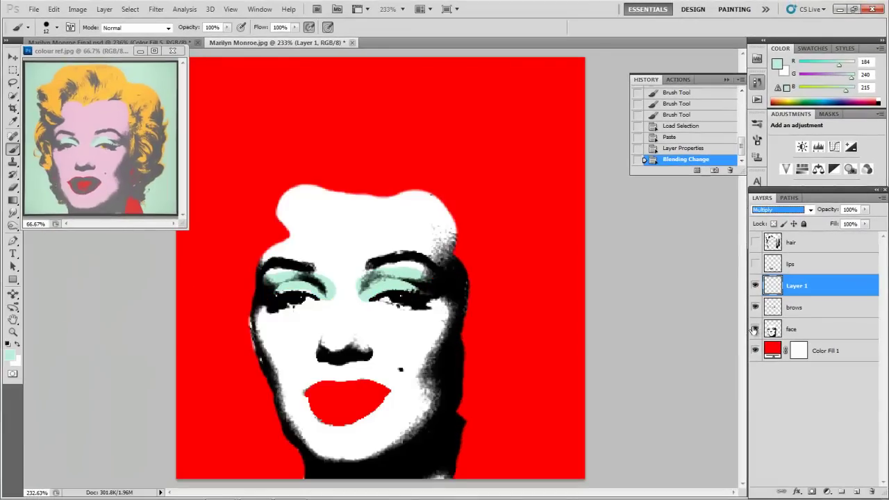
pyautogui.click(756, 308)
pyautogui.click(756, 287)
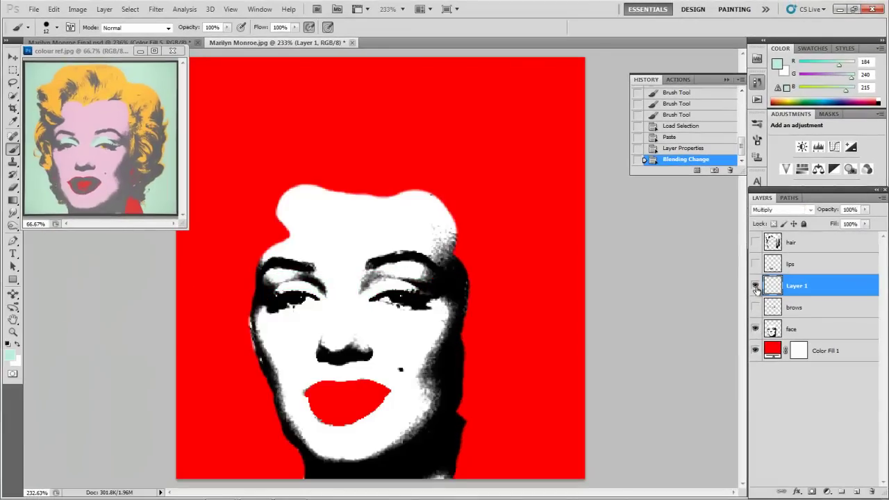
pyautogui.click(755, 287)
pyautogui.click(755, 289)
pyautogui.click(755, 289)
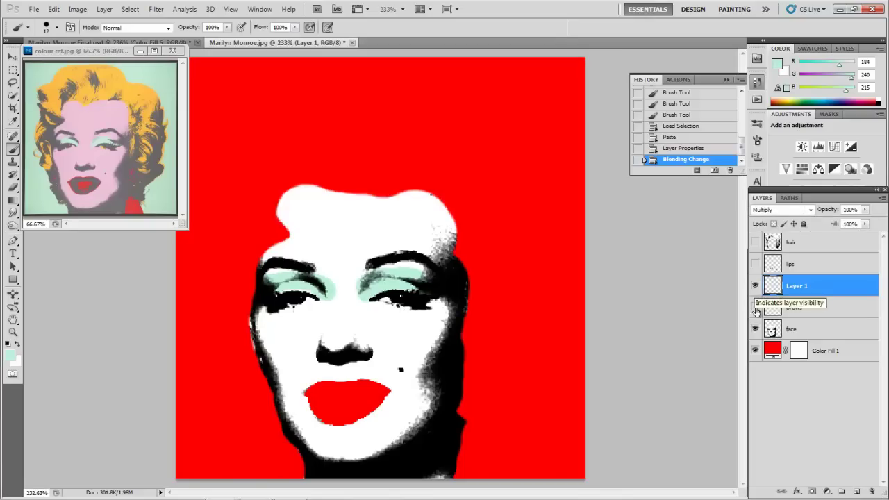
pyautogui.click(755, 308)
pyautogui.click(755, 264)
pyautogui.click(755, 243)
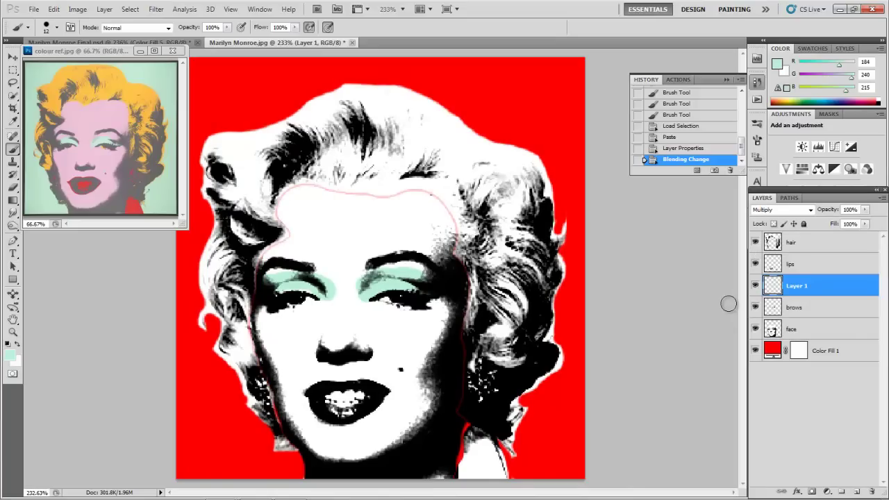
# - Add a deep orange (#feb926) Solid Color fill above the hair, sampled from the reference hair
pyautogui.click(792, 243)
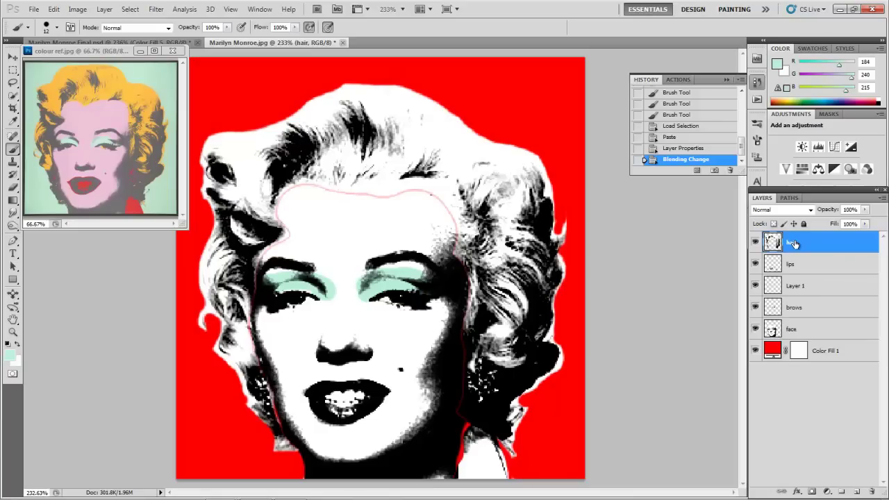
pyautogui.click(827, 492)
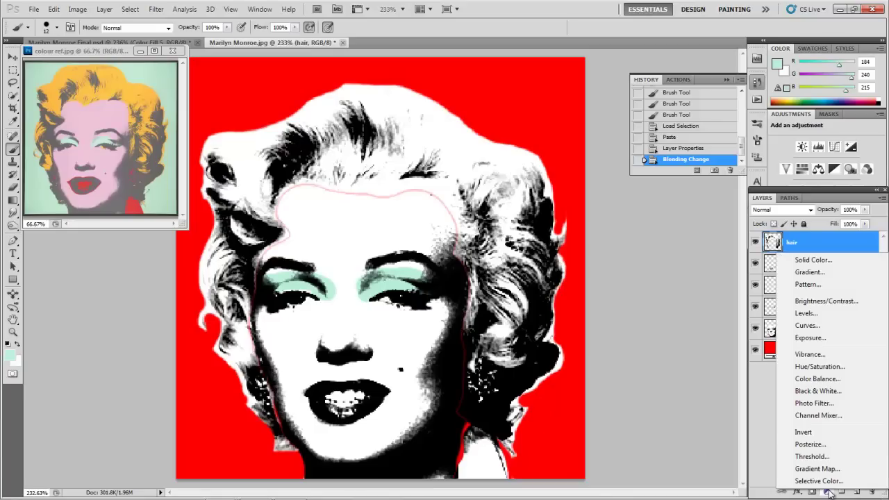
pyautogui.click(805, 260)
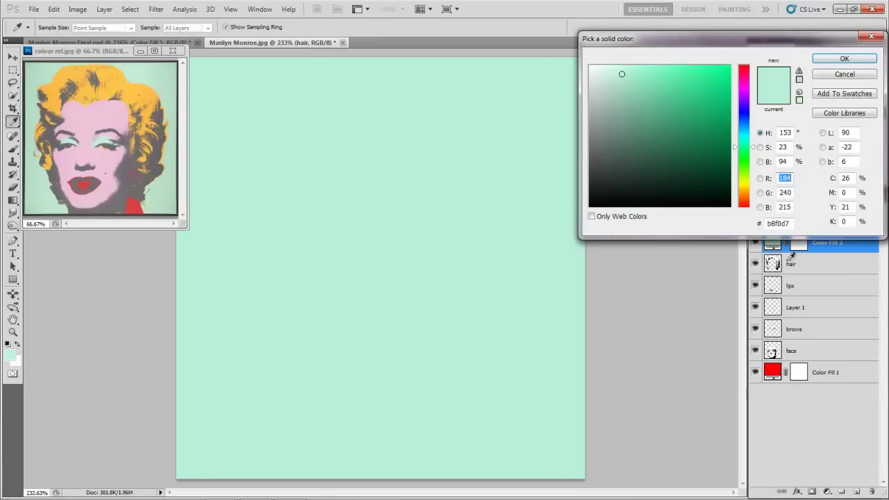
pyautogui.click(132, 86)
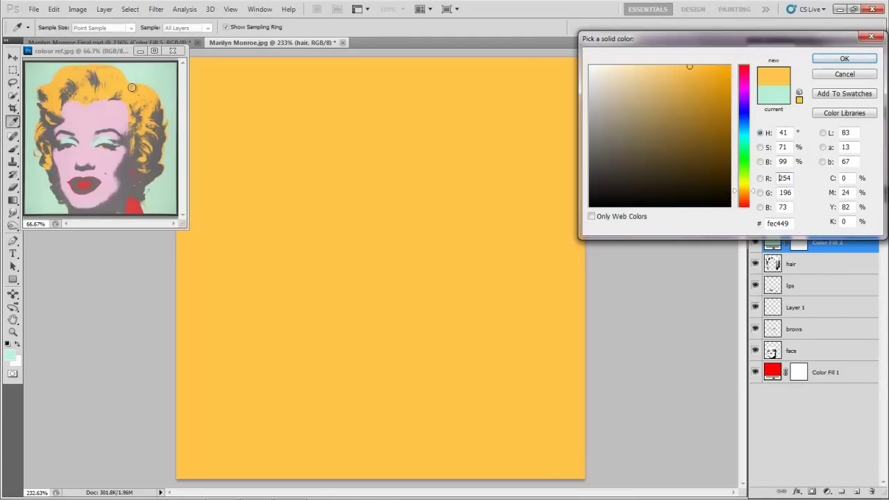
pyautogui.click(132, 88)
pyautogui.click(708, 66)
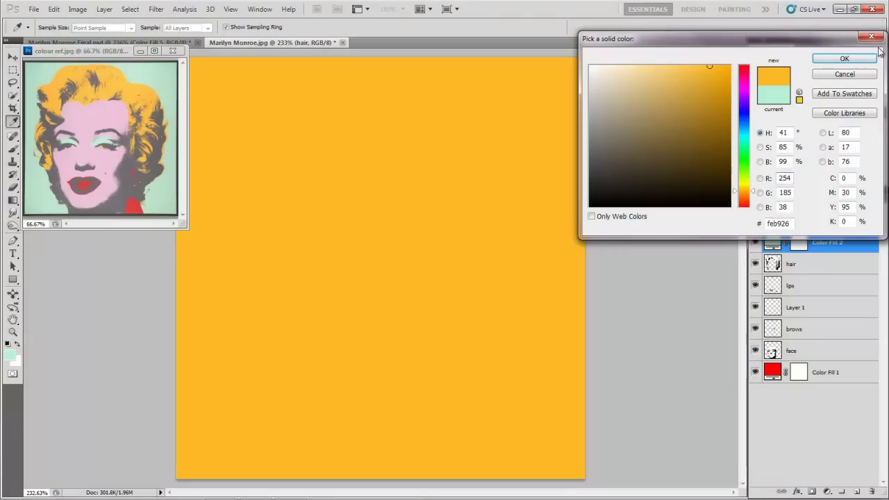
pyautogui.click(844, 59)
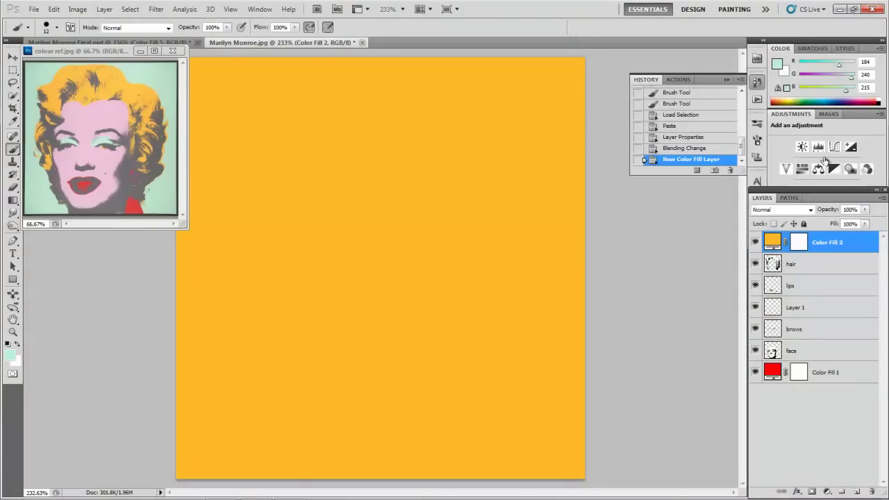
# - Mask the orange fill to the hair by filling its mask black outside the hair selection
pyautogui.keyDown('ctrl'); pyautogui.click(772, 264); pyautogui.keyUp('ctrl')
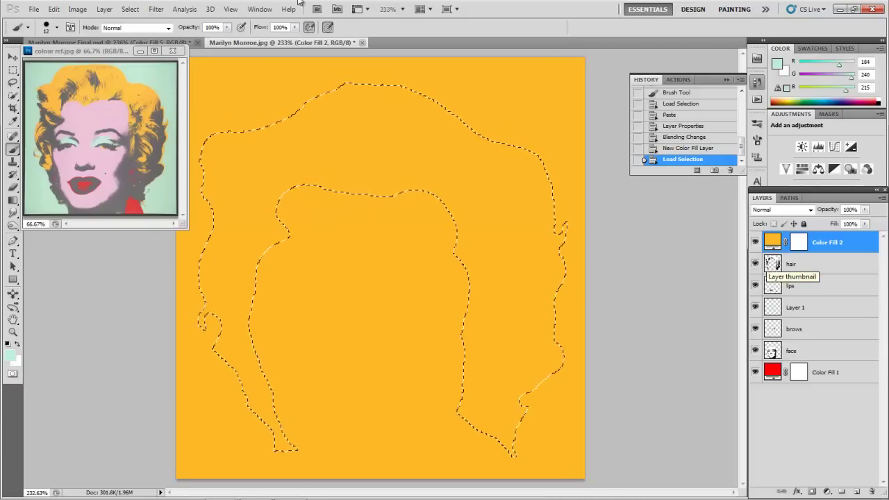
pyautogui.click(130, 9)
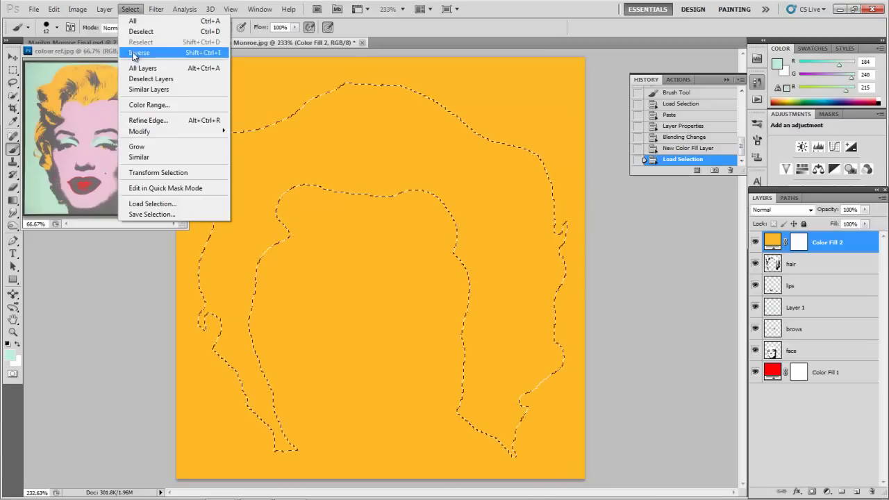
pyautogui.click(134, 53)
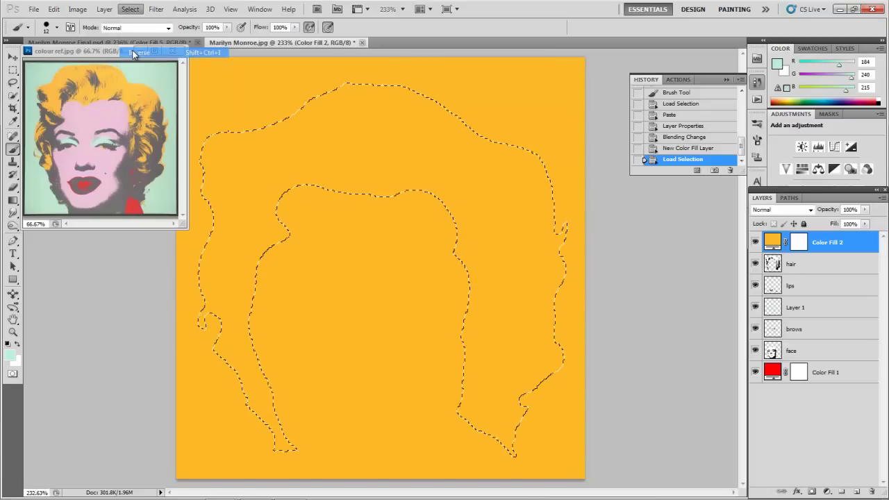
pyautogui.click(797, 241)
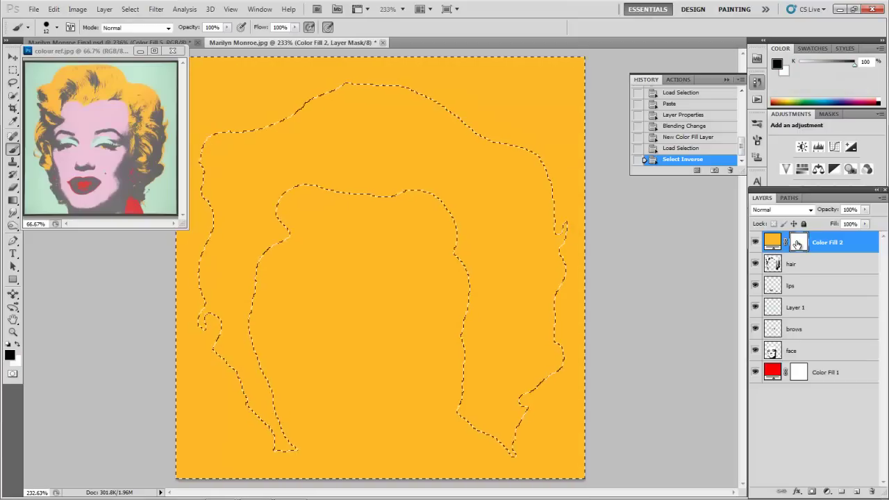
pyautogui.click(53, 9)
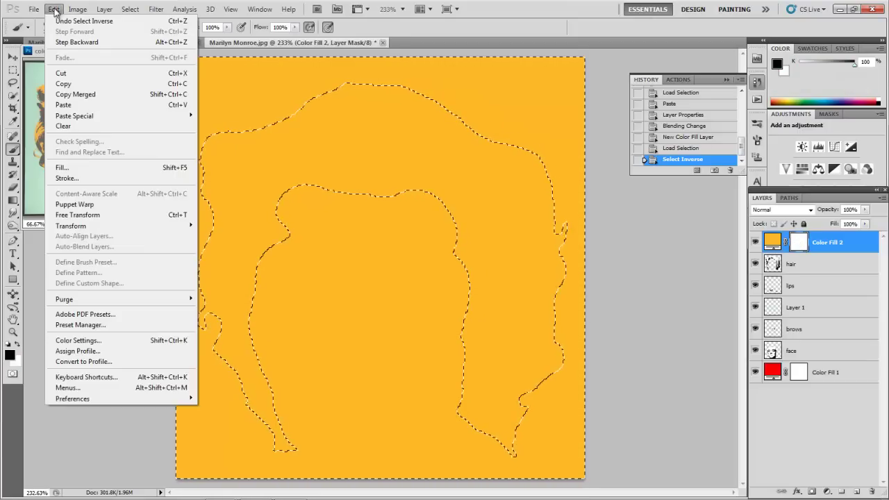
pyautogui.click(55, 167)
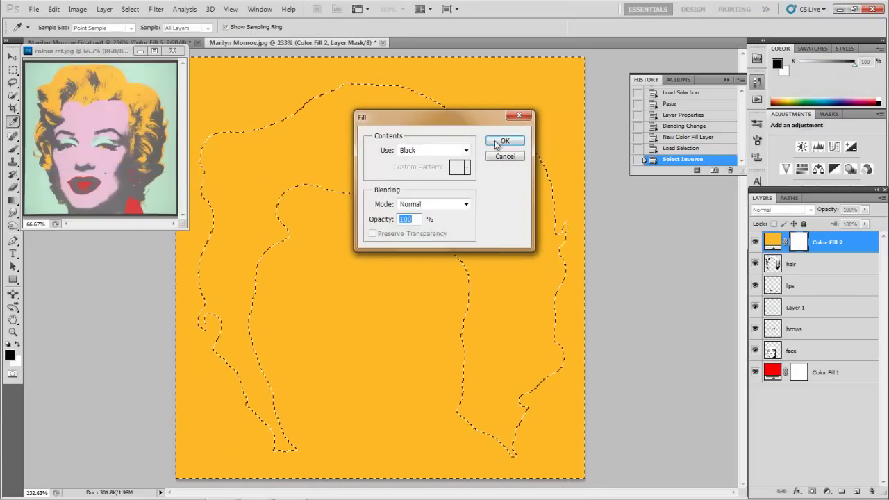
pyautogui.click(497, 142)
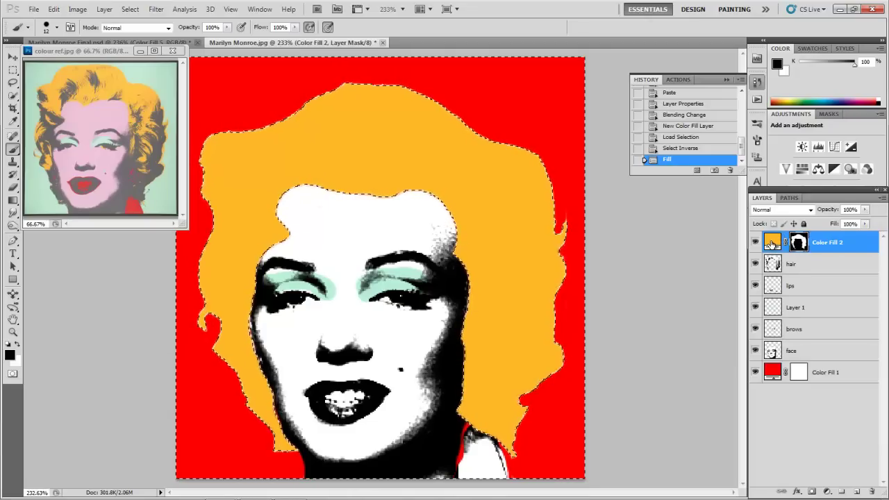
# - Set the orange Color Fill 2 to Multiply, select the lips layer and deselect
pyautogui.click(771, 241)
pyautogui.click(802, 209)
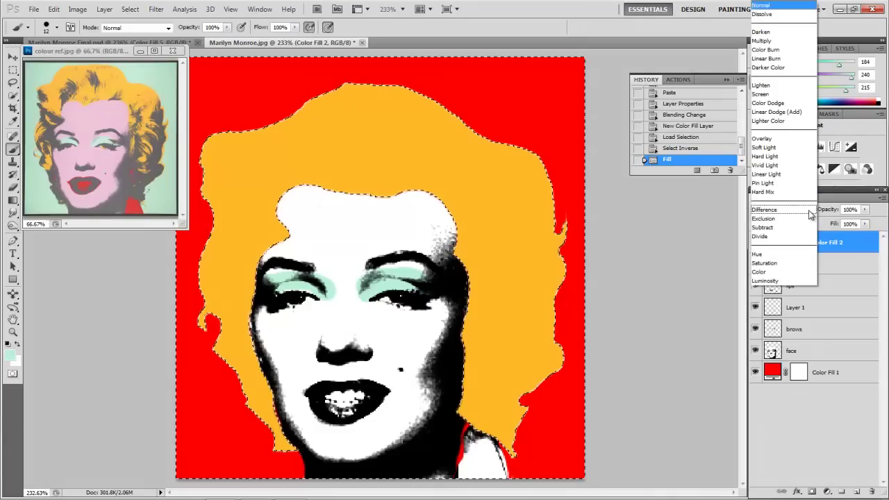
pyautogui.click(762, 41)
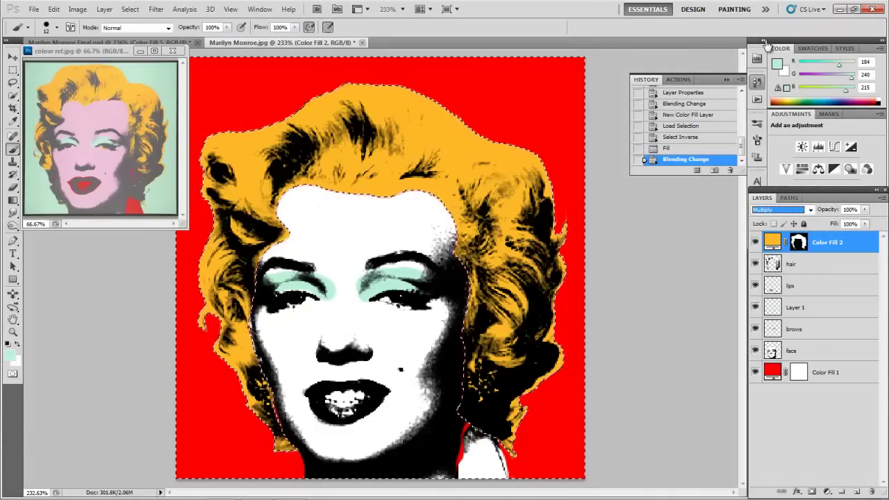
pyautogui.click(796, 287)
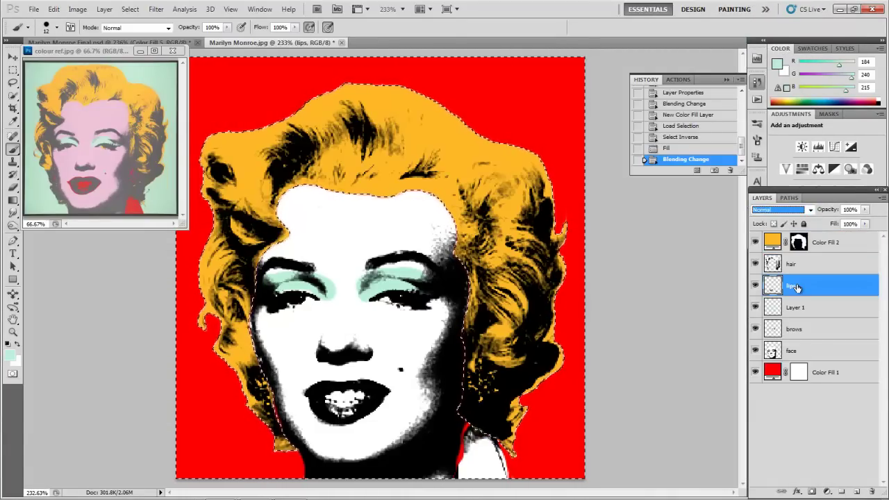
pyautogui.hotkey('ctrl', 'd')
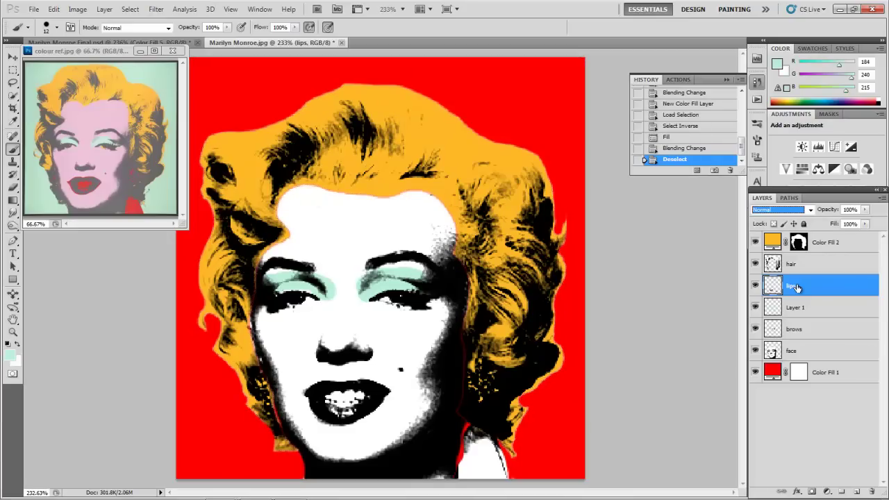
# - Add a bright red Solid Color fill above the lips, sampled from the reference lips
pyautogui.click(827, 492)
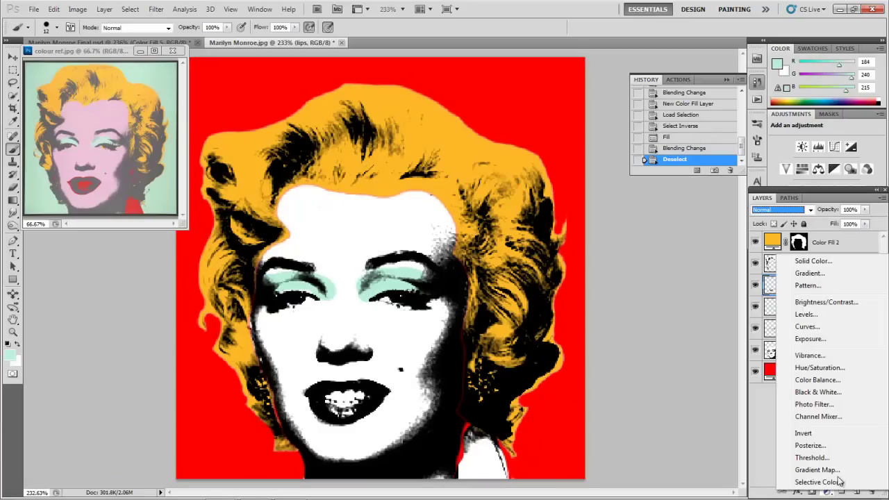
pyautogui.click(809, 261)
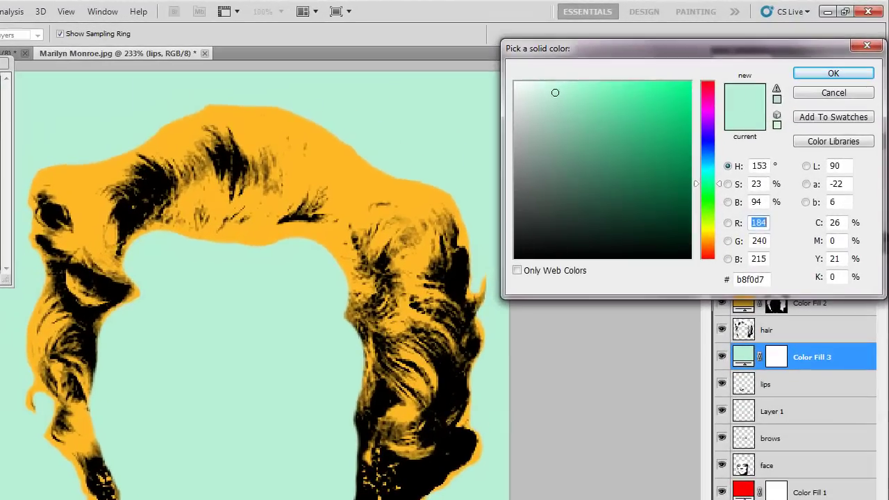
pyautogui.click(83, 185)
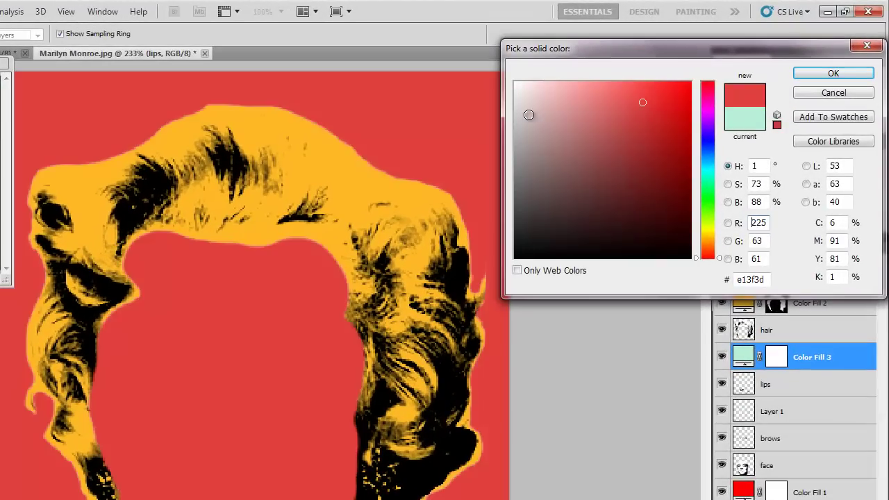
pyautogui.click(671, 82)
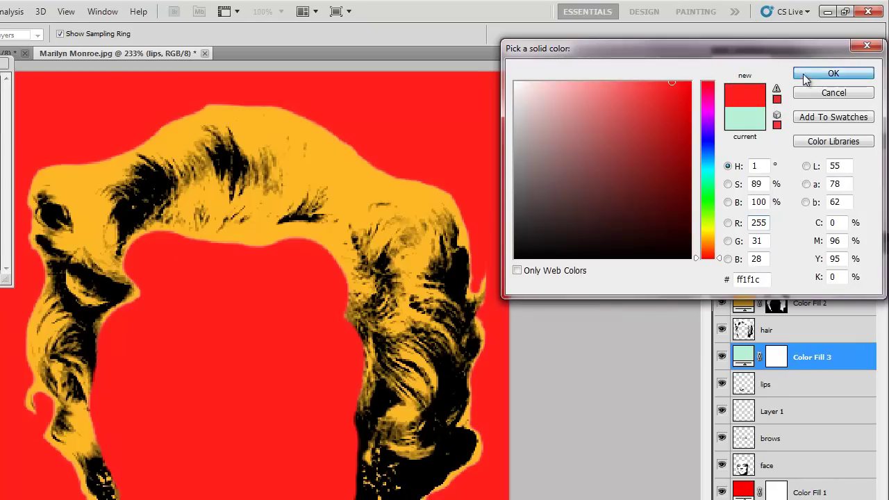
pyautogui.click(804, 76)
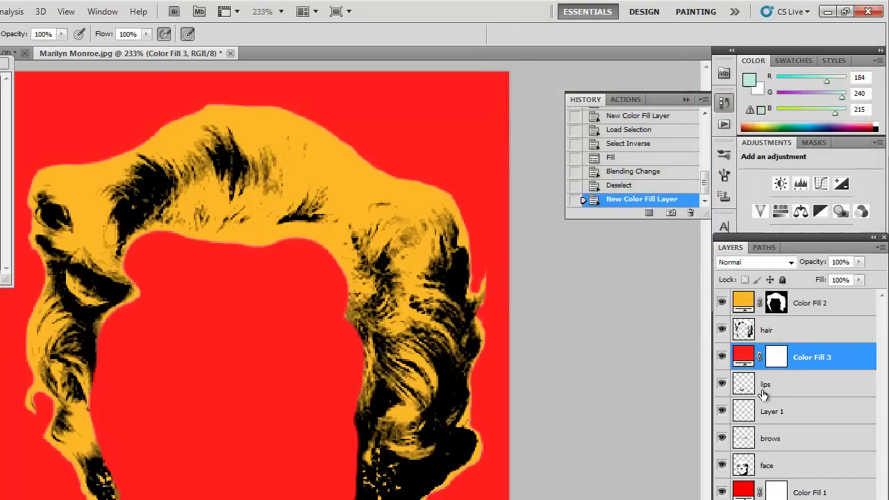
# - Mask the red fill to the lips by filling its mask black outside the lips selection
pyautogui.keyDown('ctrl'); pyautogui.click(743, 387); pyautogui.keyUp('ctrl')
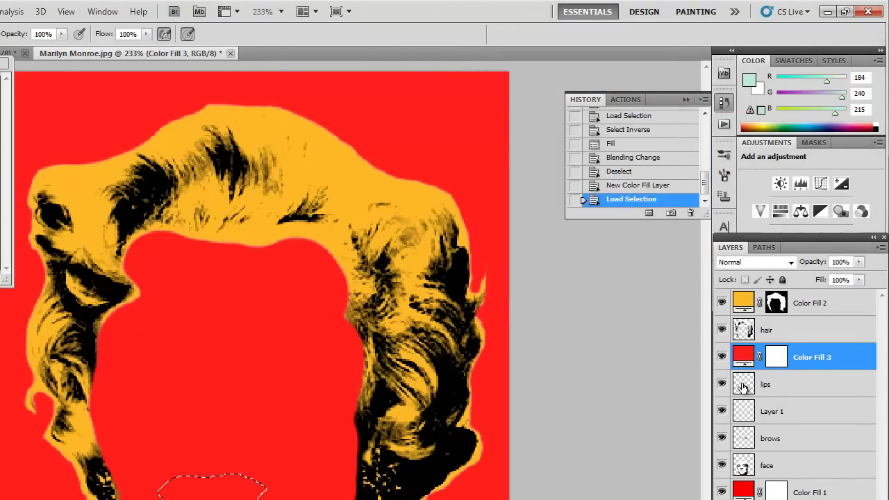
pyautogui.click(777, 358)
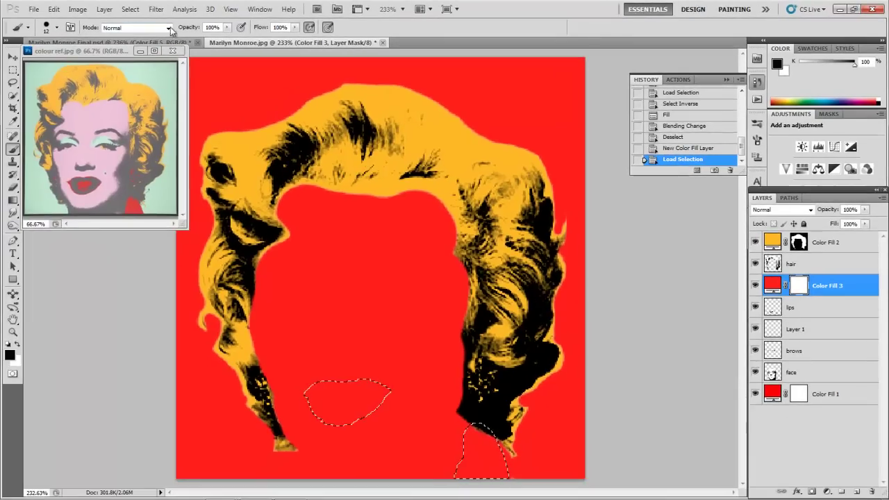
pyautogui.click(130, 9)
pyautogui.click(136, 56)
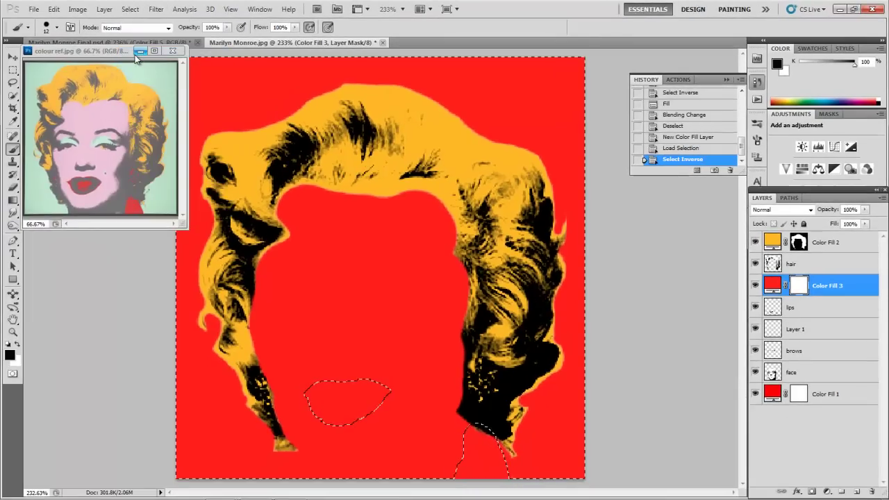
pyautogui.click(54, 10)
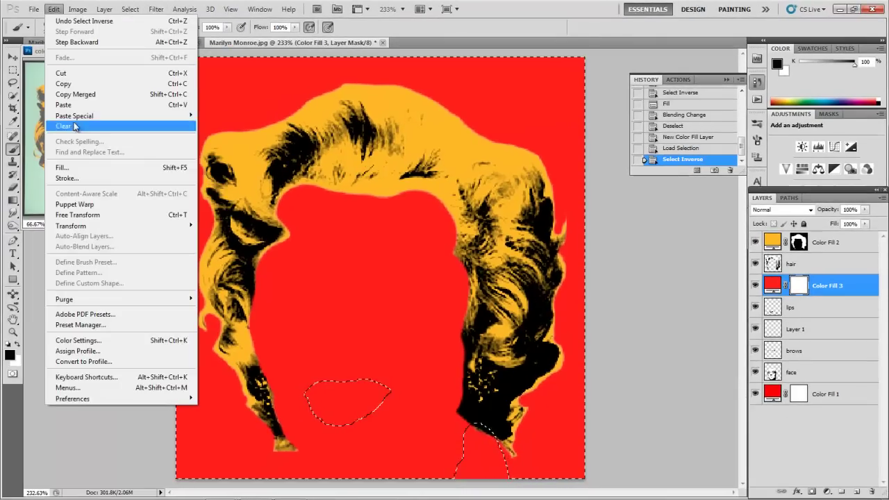
pyautogui.click(68, 169)
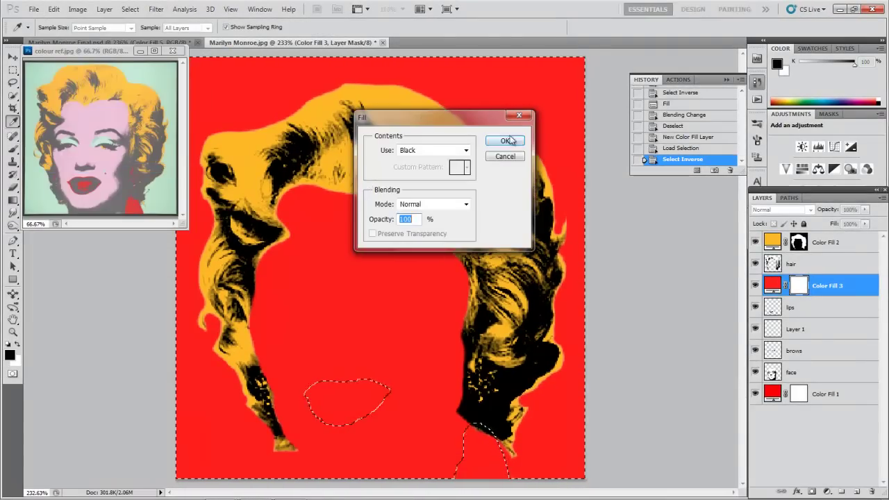
pyautogui.click(509, 139)
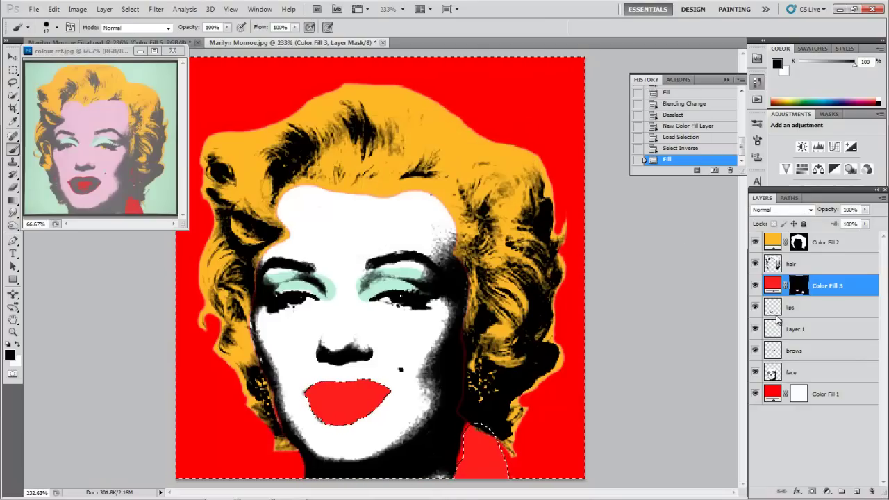
# - Set the red Color Fill 3 layer's blend mode to Multiply
pyautogui.click(772, 284)
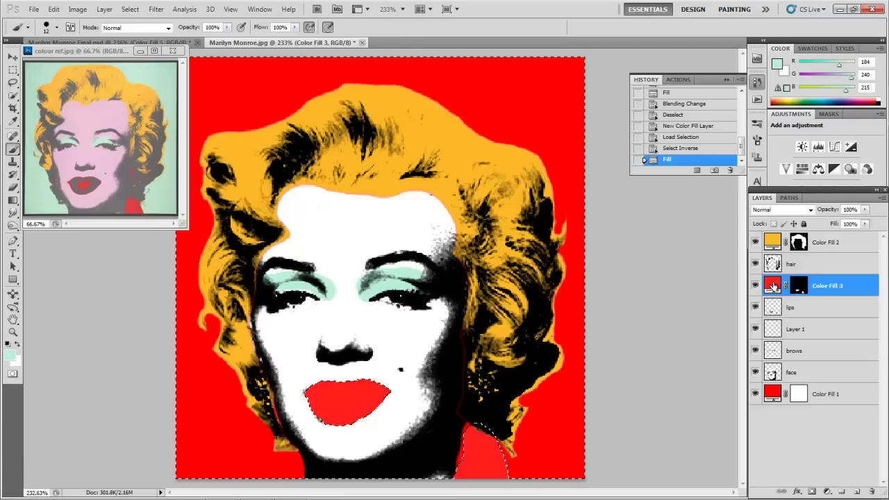
pyautogui.click(781, 209)
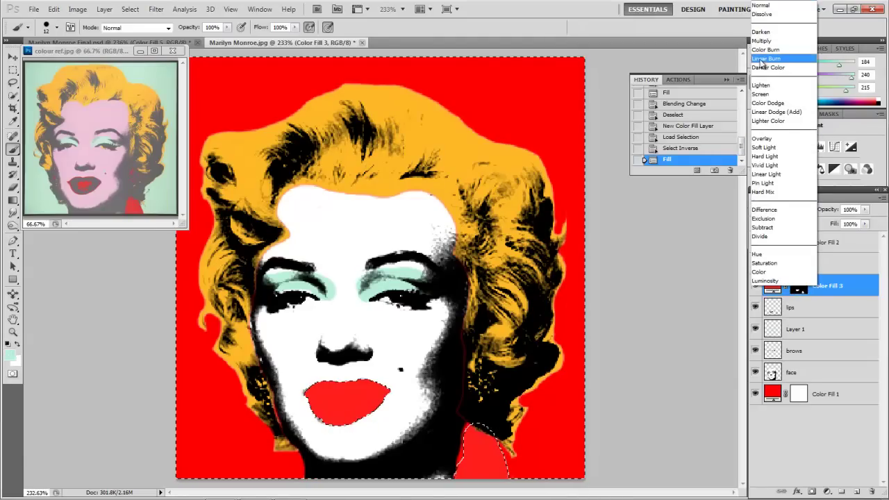
pyautogui.click(764, 41)
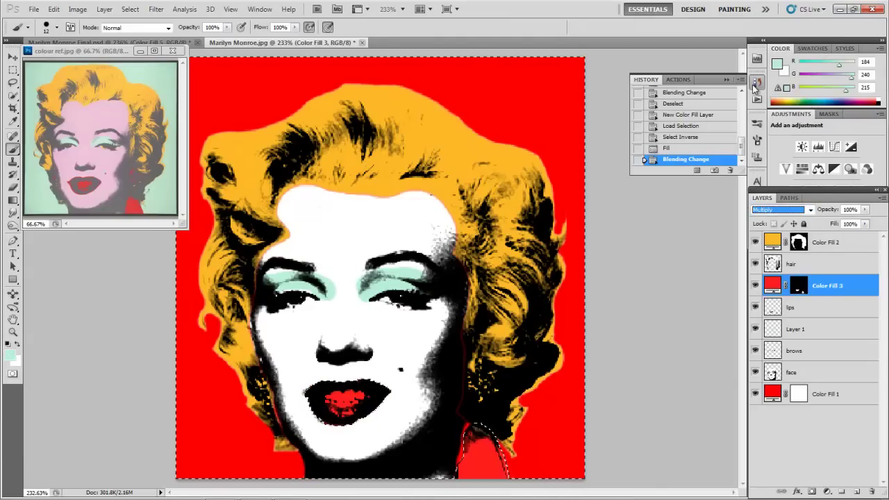
# - Add a pink Solid Color fill above the face, sampled from the reference skin
pyautogui.hotkey('ctrl', 'd')
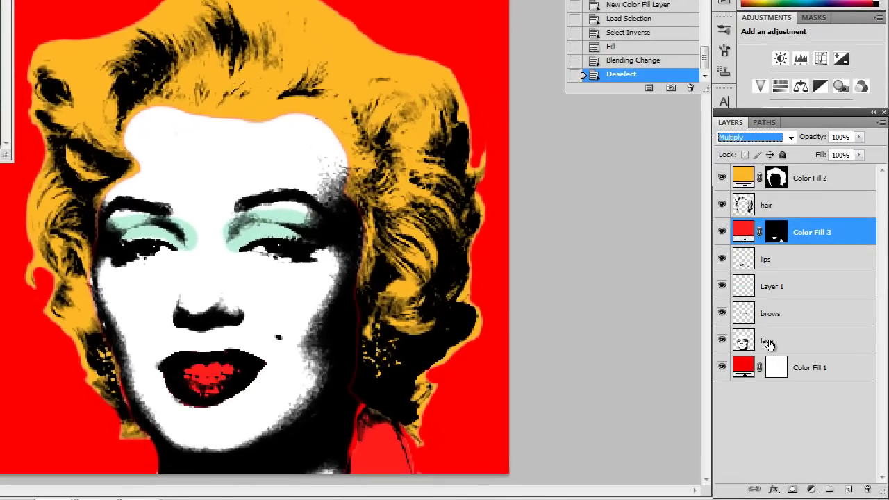
pyautogui.click(768, 343)
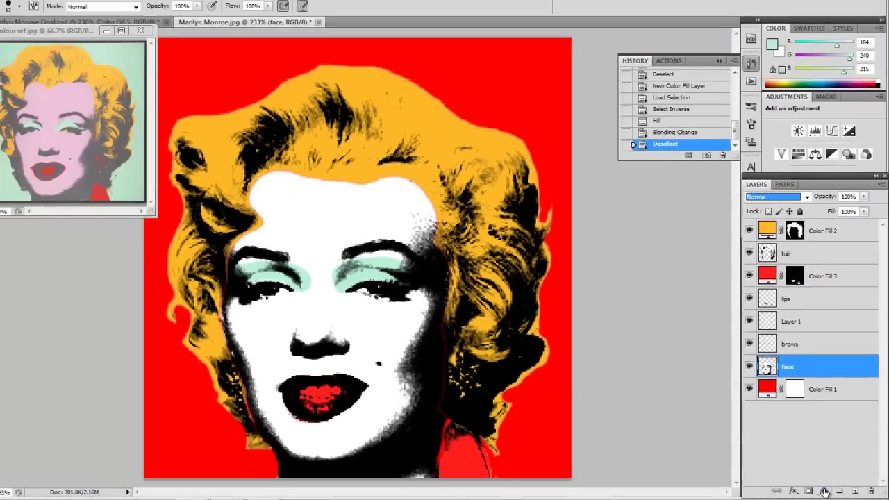
pyautogui.click(811, 489)
pyautogui.click(811, 260)
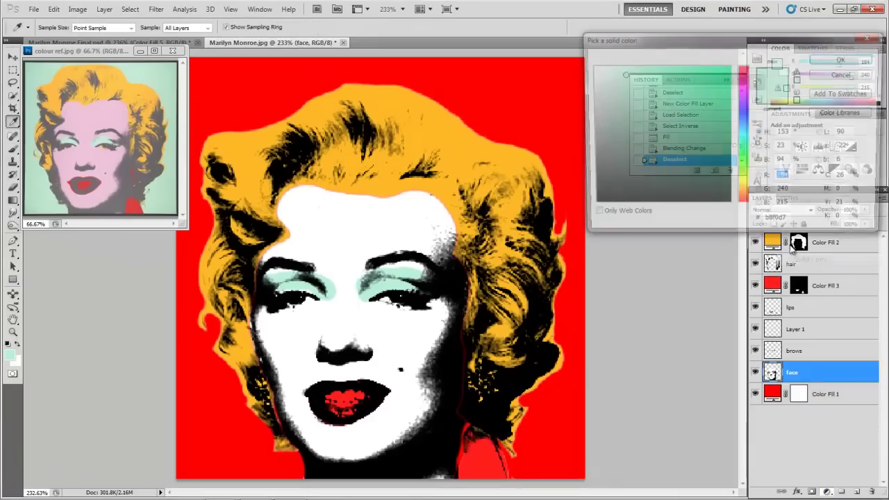
pyautogui.click(105, 118)
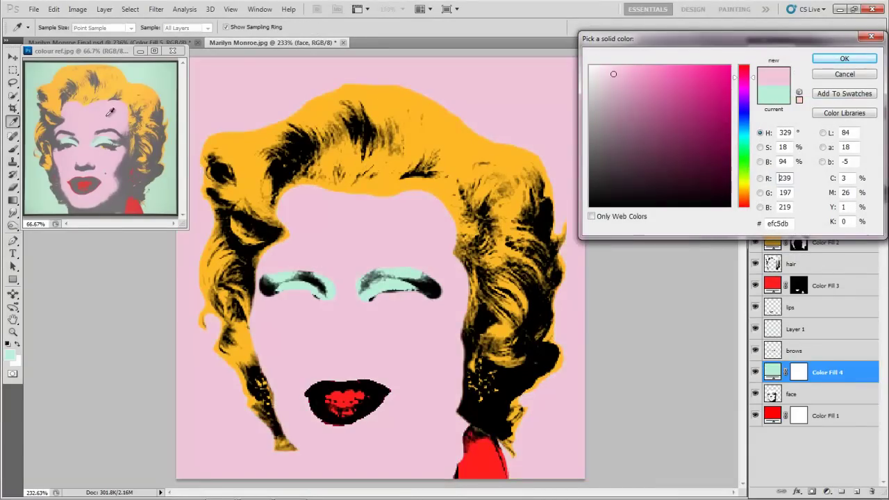
pyautogui.click(845, 60)
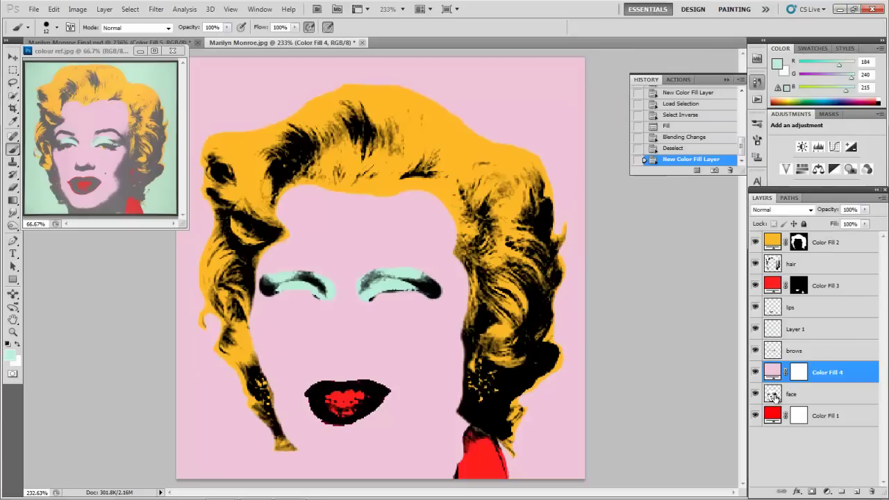
# - Mask the pink fill to the face by filling its mask black outside the face outline
pyautogui.keyDown('ctrl'); pyautogui.click(773, 394); pyautogui.keyUp('ctrl')
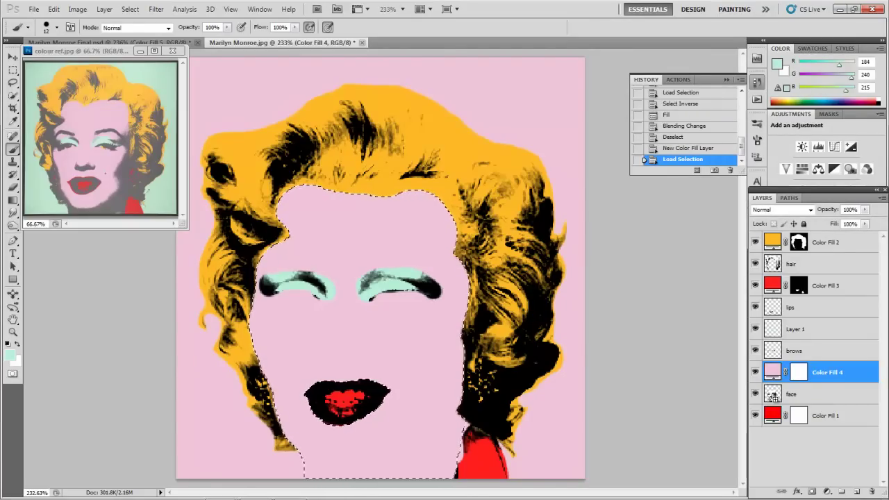
pyautogui.hotkey('ctrl', 'shift', 'i')
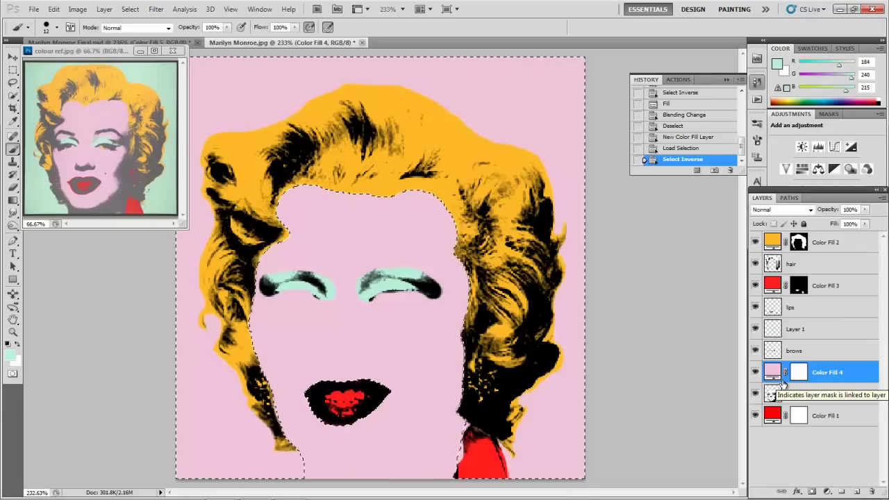
pyautogui.click(799, 374)
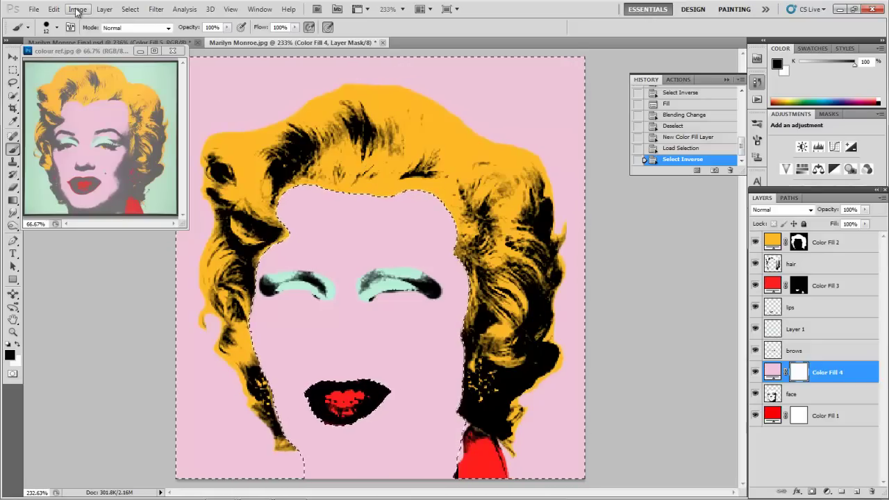
pyautogui.click(53, 9)
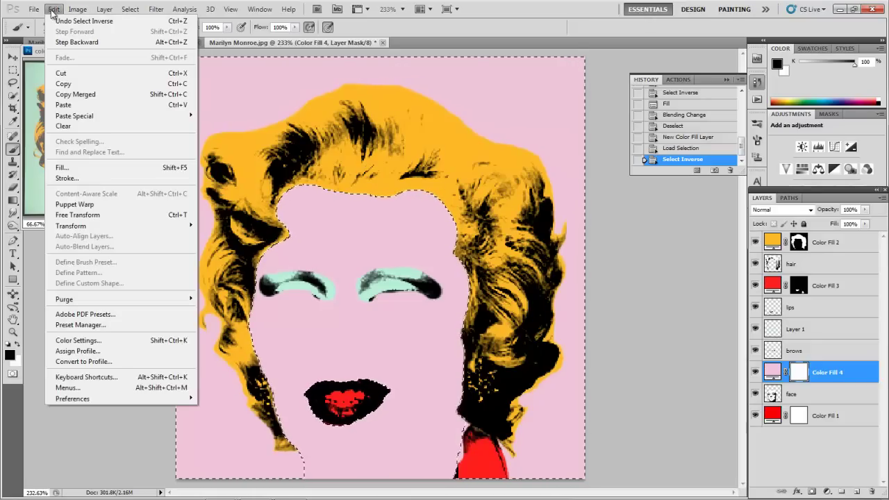
pyautogui.click(61, 168)
pyautogui.click(504, 142)
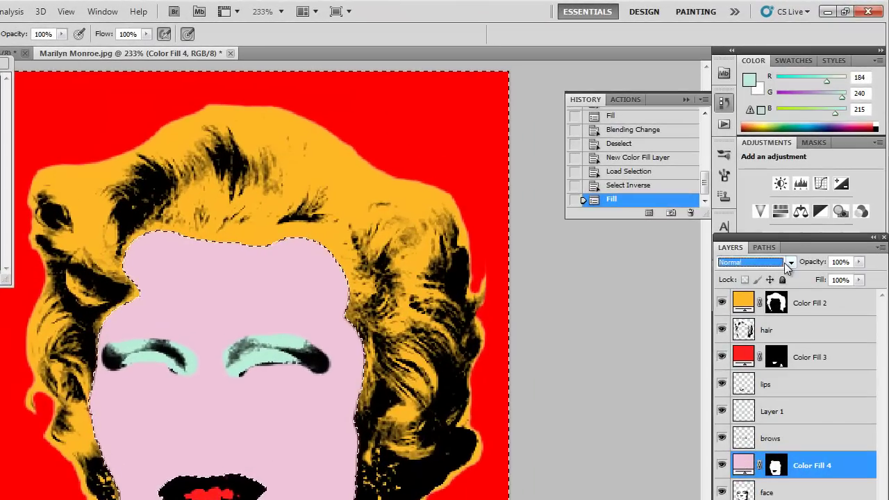
# - Set Color Fill 4 to Multiply and clear the selection
pyautogui.click(756, 262)
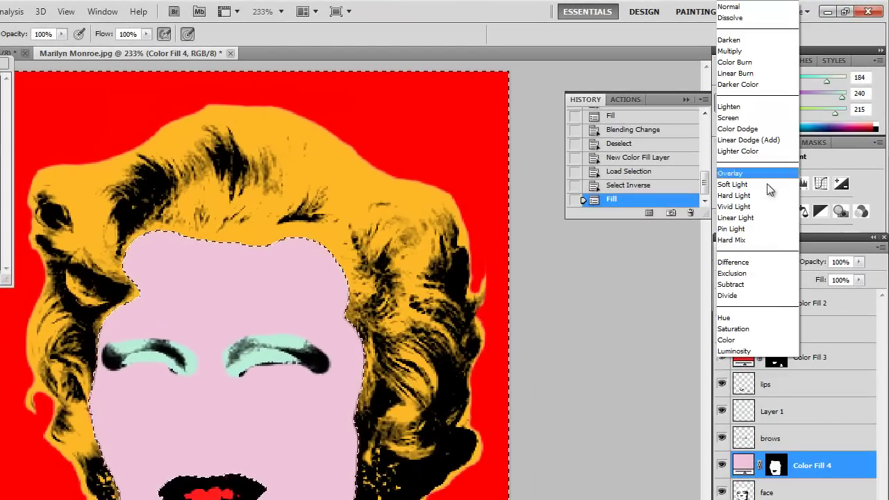
pyautogui.click(729, 51)
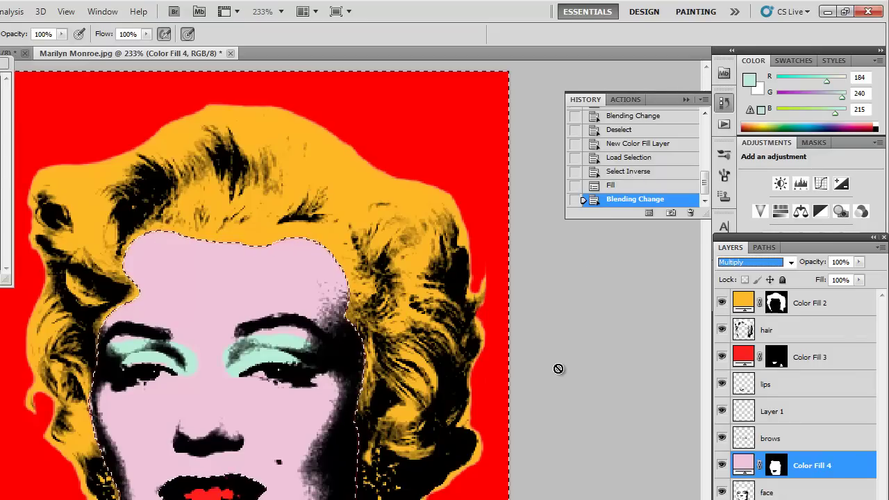
pyautogui.hotkey('ctrl', 'd')
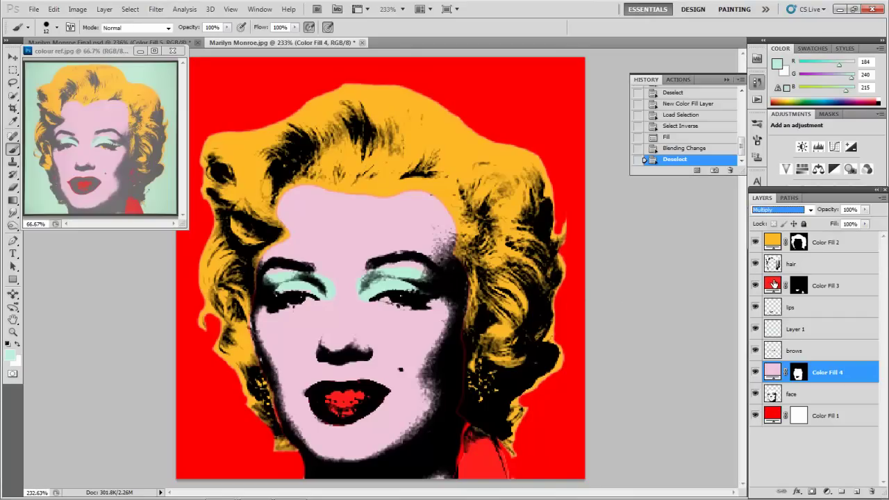
# - Recolour the lips fill, Color Fill 3, to blue (#1c77ff)
pyautogui.click(773, 286)
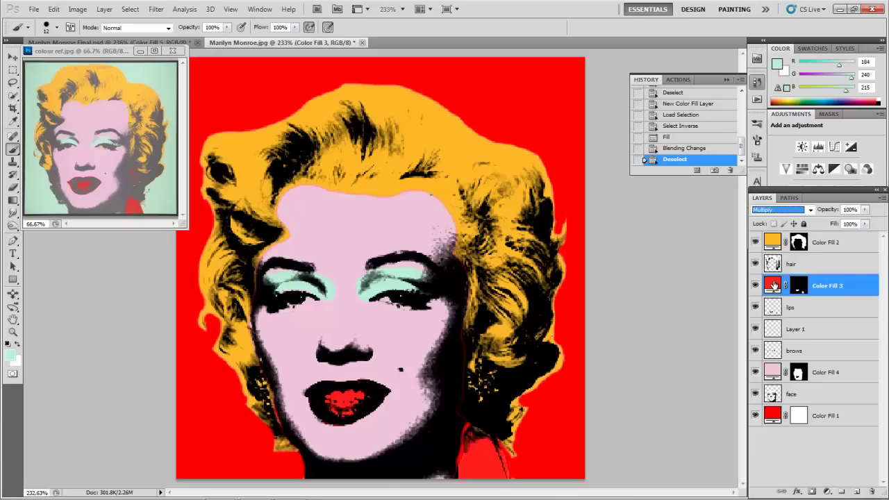
pyautogui.doubleClick(774, 285)
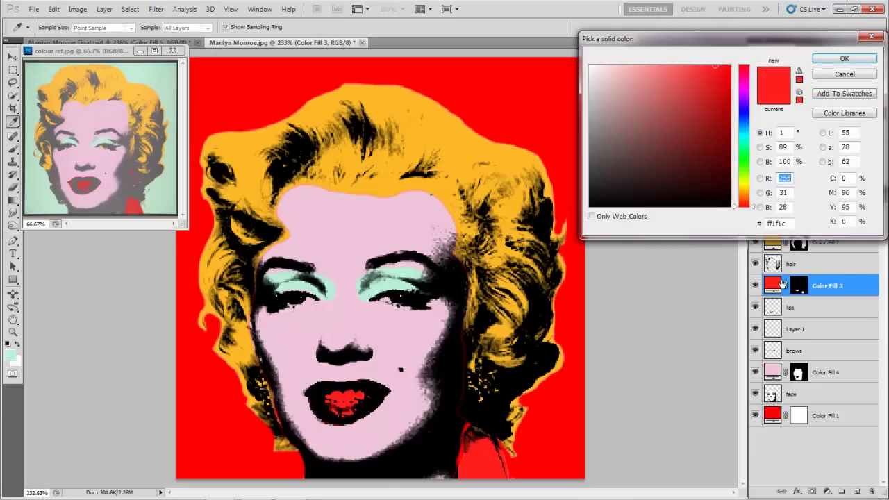
pyautogui.click(742, 121)
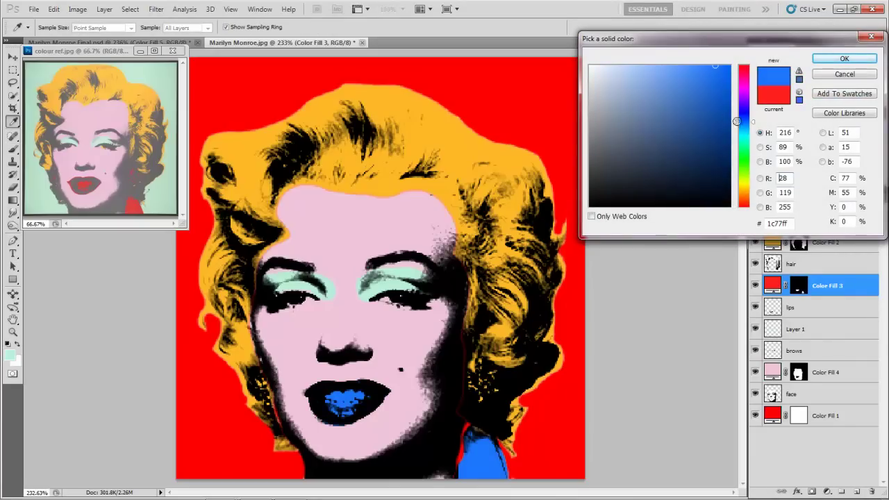
pyautogui.click(832, 61)
# - Shift the hair fill, Color Fill 2, from orange to green
pyautogui.doubleClick(772, 242)
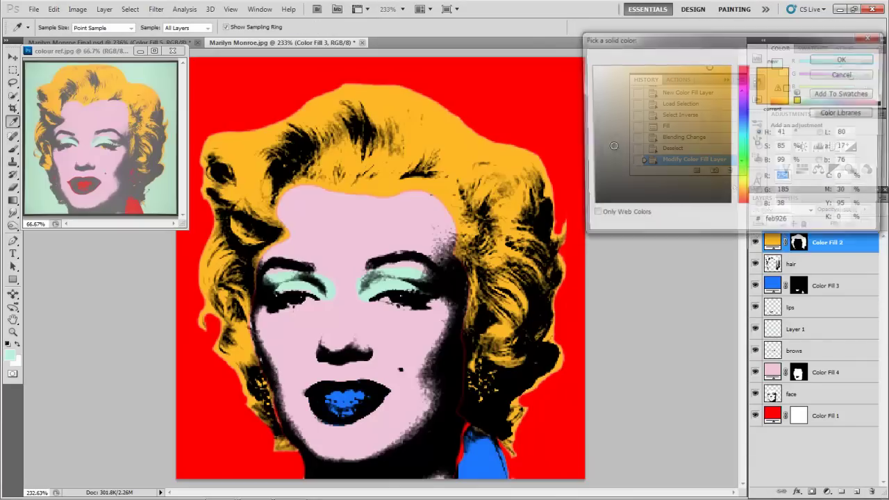
pyautogui.moveTo(688, 86); pyautogui.dragTo(724, 66)
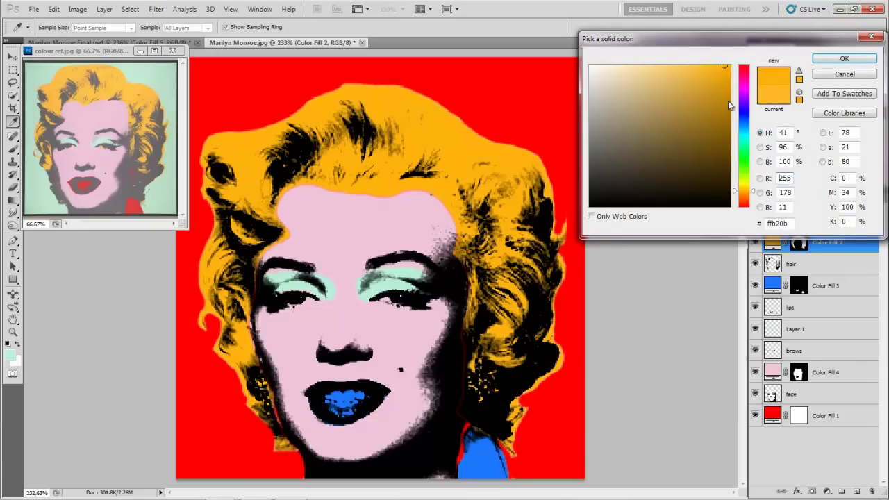
pyautogui.moveTo(744, 138); pyautogui.dragTo(743, 158)
pyautogui.click(823, 59)
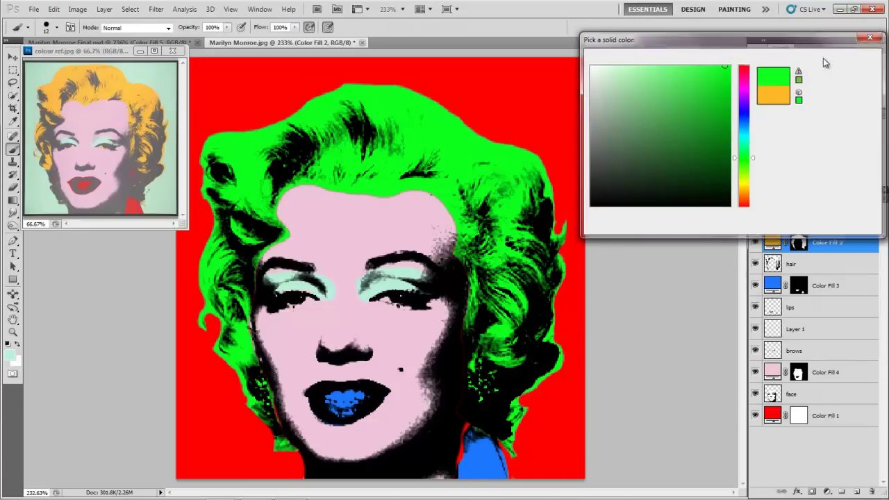